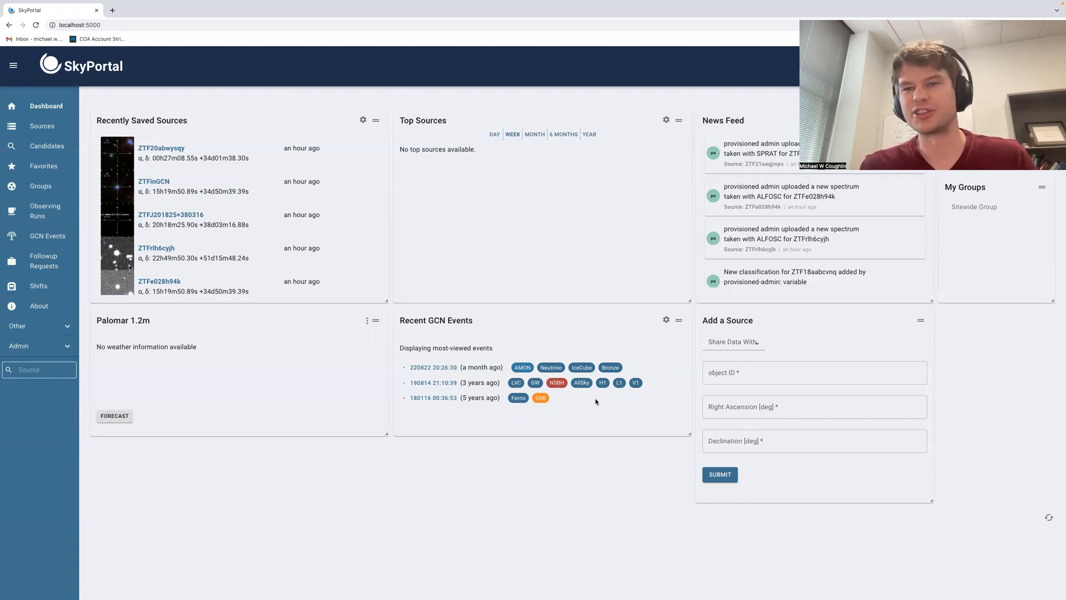
- Open the 220822 20:26:30 GCN event and expand its Property Lists under Event Properties
{"action": "left_click", "coordinate": [434, 367]}
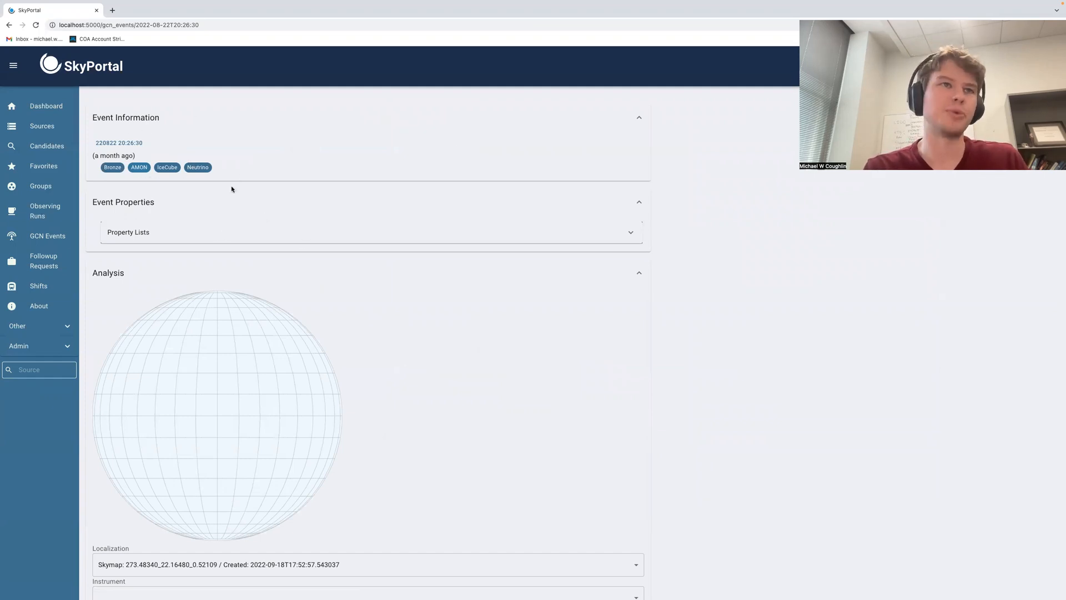
{"action": "left_click", "coordinate": [271, 231]}
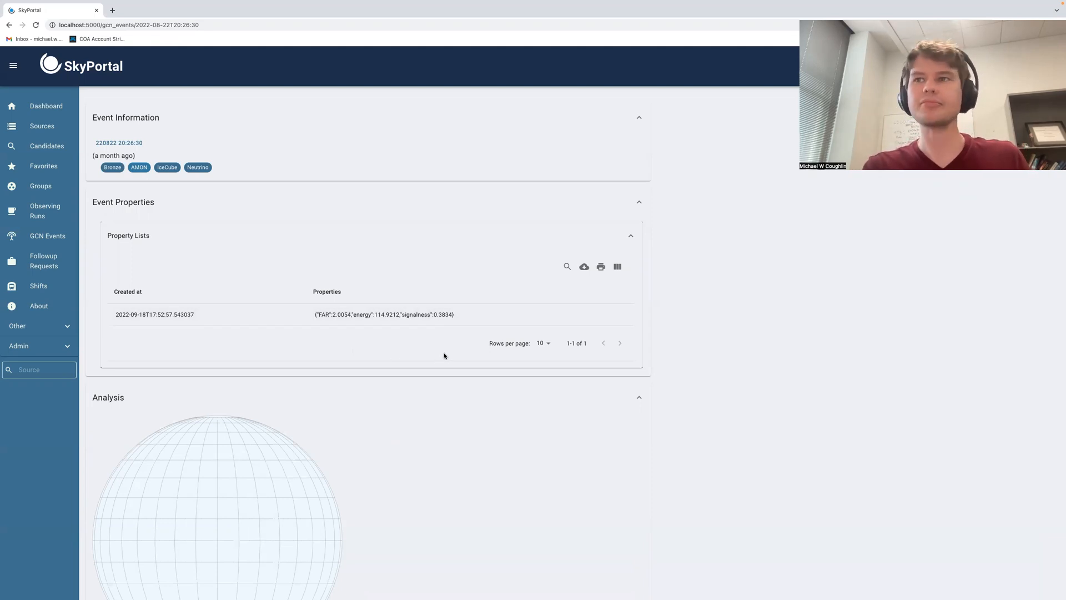
{"action": "scroll", "coordinate": [438, 358], "scroll_direction": "down", "scroll_amount": 10}
{"action": "scroll", "coordinate": [443, 354], "scroll_direction": "up", "scroll_amount": 10}
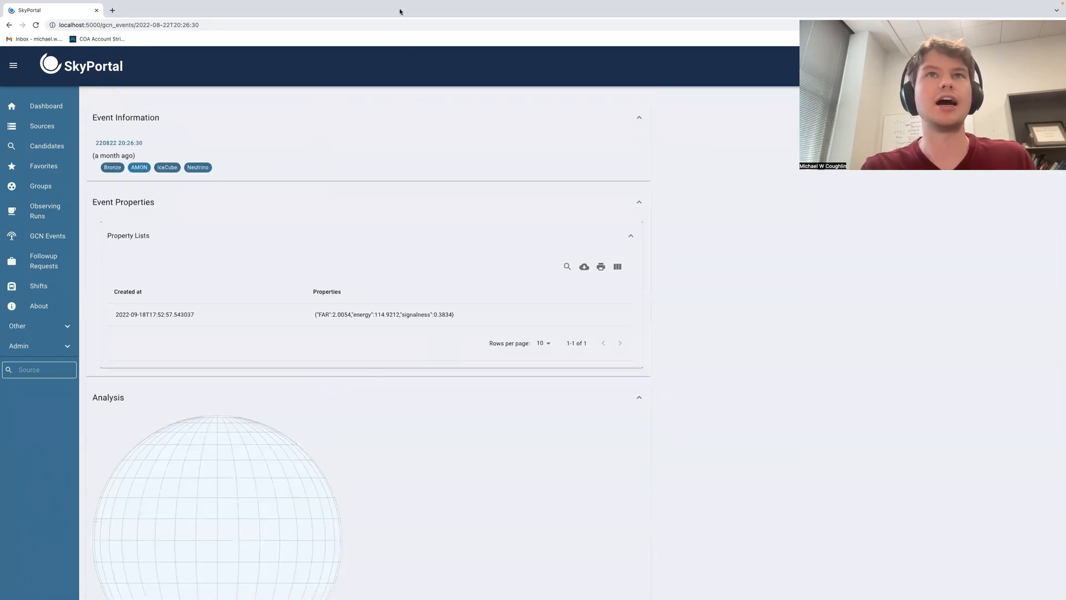
- Expand the Observation Plans section of the event page
{"action": "scroll", "coordinate": [417, 336], "scroll_direction": "down", "scroll_amount": 4}
{"action": "scroll", "coordinate": [417, 337], "scroll_direction": "down", "scroll_amount": 6}
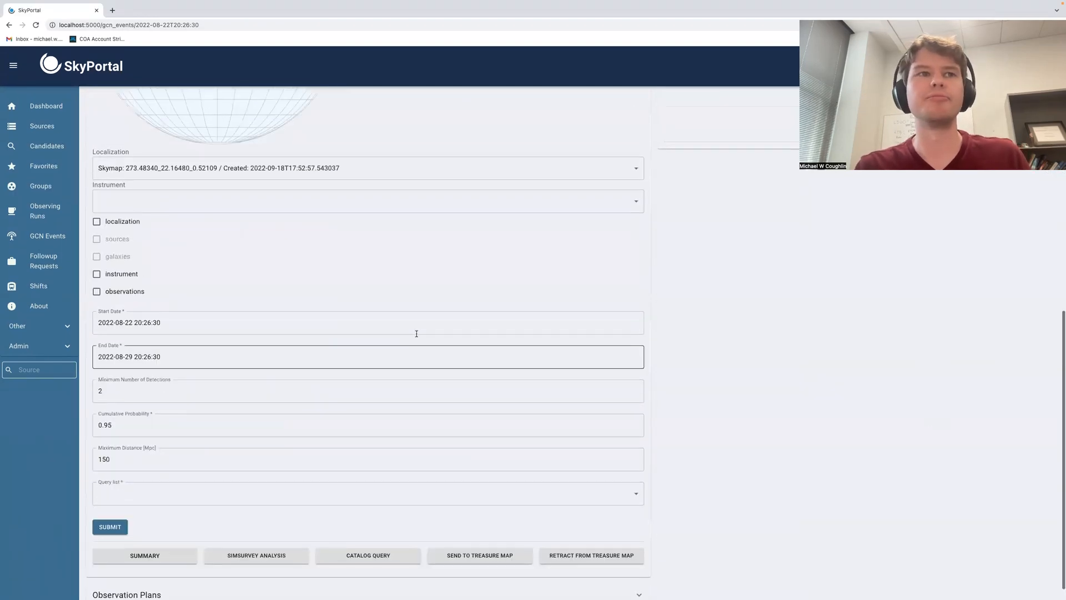
{"action": "scroll", "coordinate": [417, 336], "scroll_direction": "up", "scroll_amount": 7}
{"action": "scroll", "coordinate": [372, 248], "scroll_direction": "down", "scroll_amount": 3}
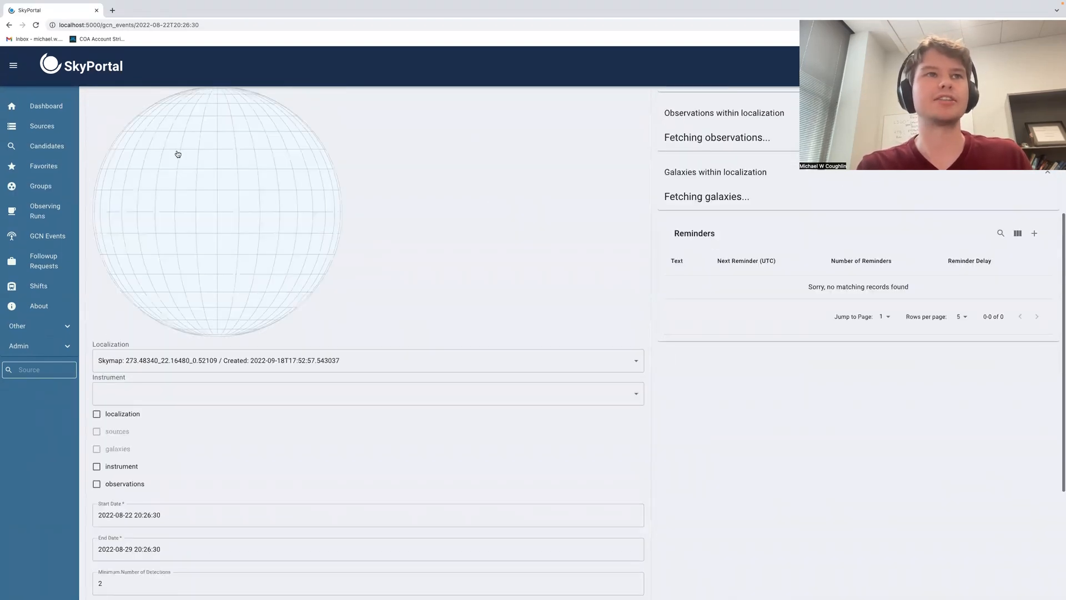
{"action": "scroll", "coordinate": [313, 108], "scroll_direction": "up", "scroll_amount": 2}
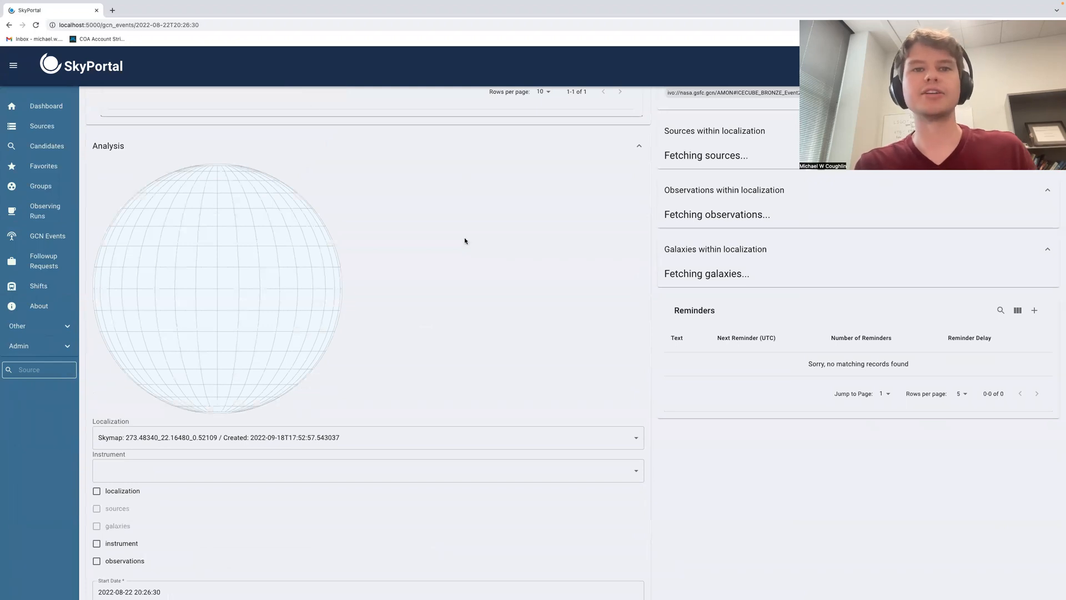
{"action": "scroll", "coordinate": [464, 240], "scroll_direction": "down", "scroll_amount": 5}
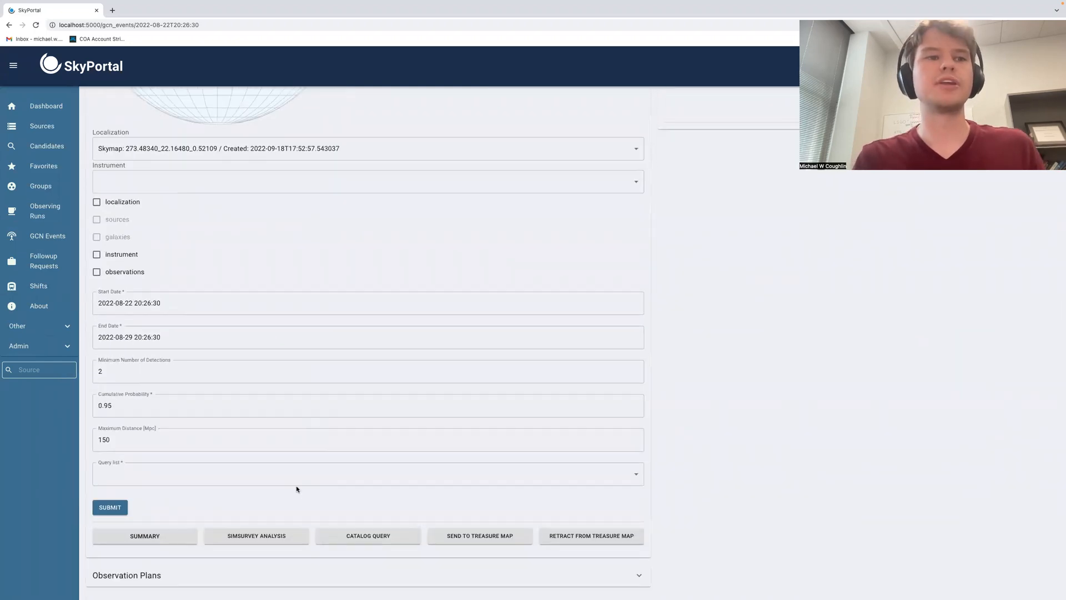
{"action": "left_click", "coordinate": [119, 574]}
{"action": "scroll", "coordinate": [121, 571], "scroll_direction": "down", "scroll_amount": 5}
{"action": "scroll", "coordinate": [121, 572], "scroll_direction": "down", "scroll_amount": 5}
- Rotate and enlarge the Observation Plans sky globe to frame the field tiles
{"action": "scroll", "coordinate": [114, 562], "scroll_direction": "up", "scroll_amount": 3}
{"action": "left_click_drag", "start_coordinate": [107, 552], "coordinate": [277, 476]}
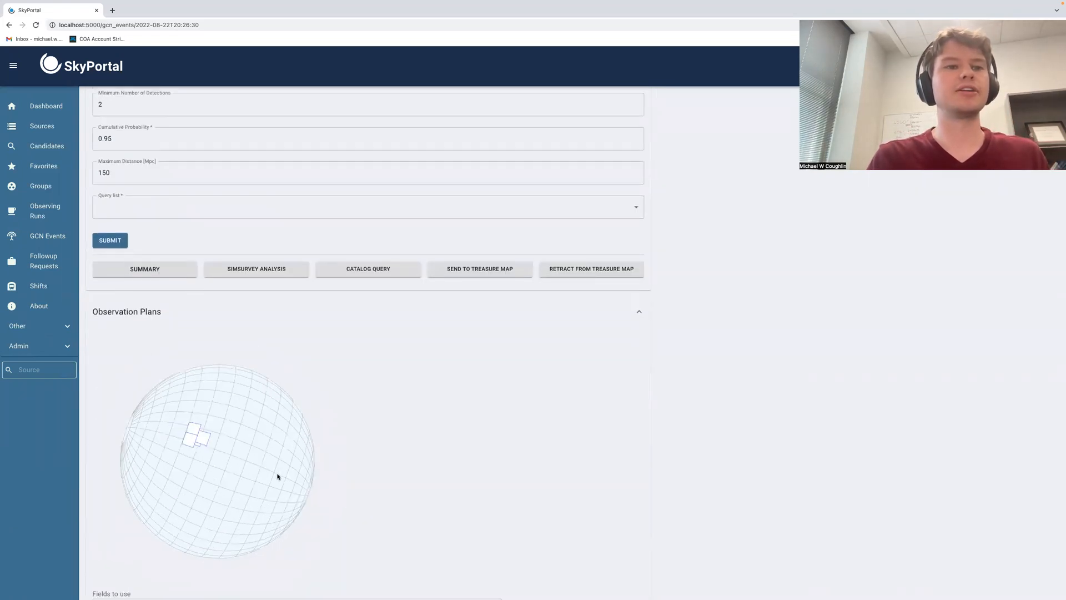
{"action": "scroll", "coordinate": [405, 428], "scroll_direction": "down", "scroll_amount": 4}
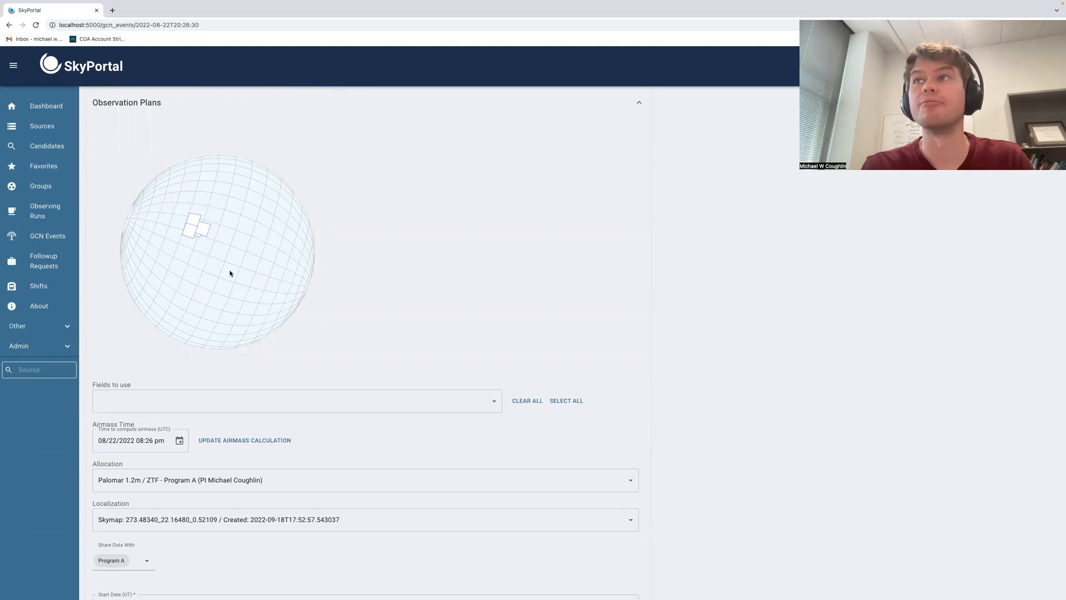
{"action": "left_click_drag", "start_coordinate": [236, 278], "coordinate": [271, 278]}
{"action": "scroll", "coordinate": [256, 271], "scroll_direction": "up", "scroll_amount": 2}
{"action": "scroll", "coordinate": [255, 271], "scroll_direction": "up", "scroll_amount": 2}
{"action": "scroll", "coordinate": [421, 221], "scroll_direction": "up", "scroll_amount": 5}
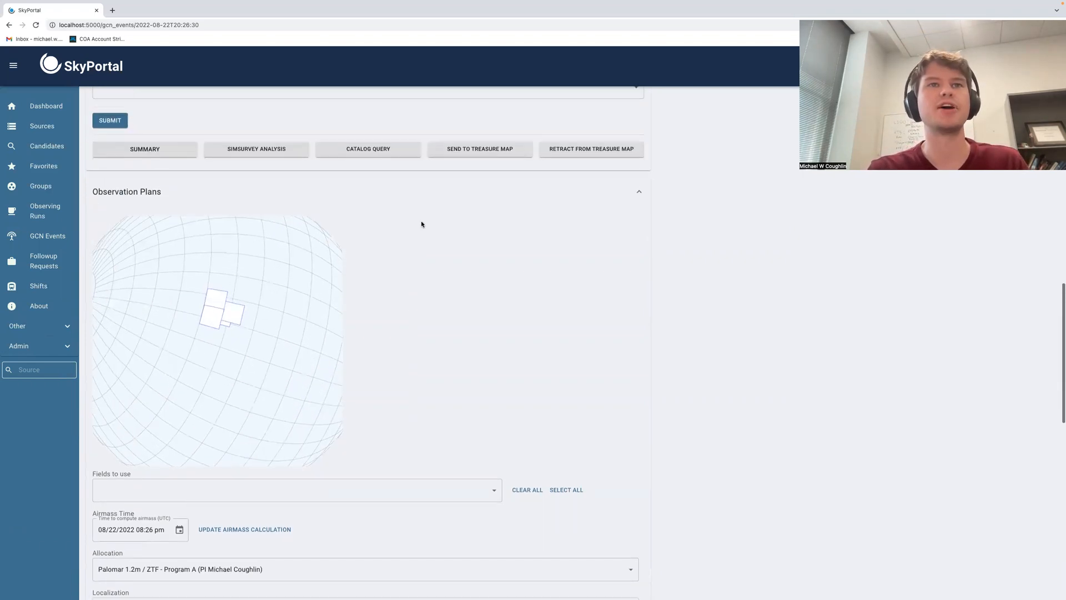
- Show the localization on the Analysis sky globe and magnify the localization contour
{"action": "scroll", "coordinate": [422, 225], "scroll_direction": "up", "scroll_amount": 9}
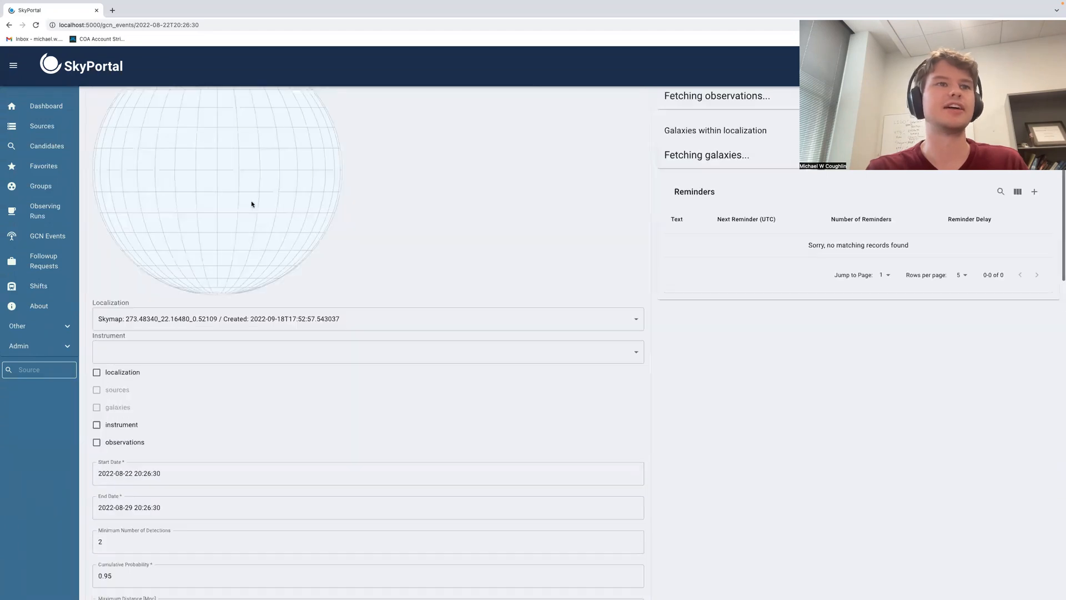
{"action": "left_click", "coordinate": [105, 380]}
{"action": "scroll", "coordinate": [174, 292], "scroll_direction": "up", "scroll_amount": 2}
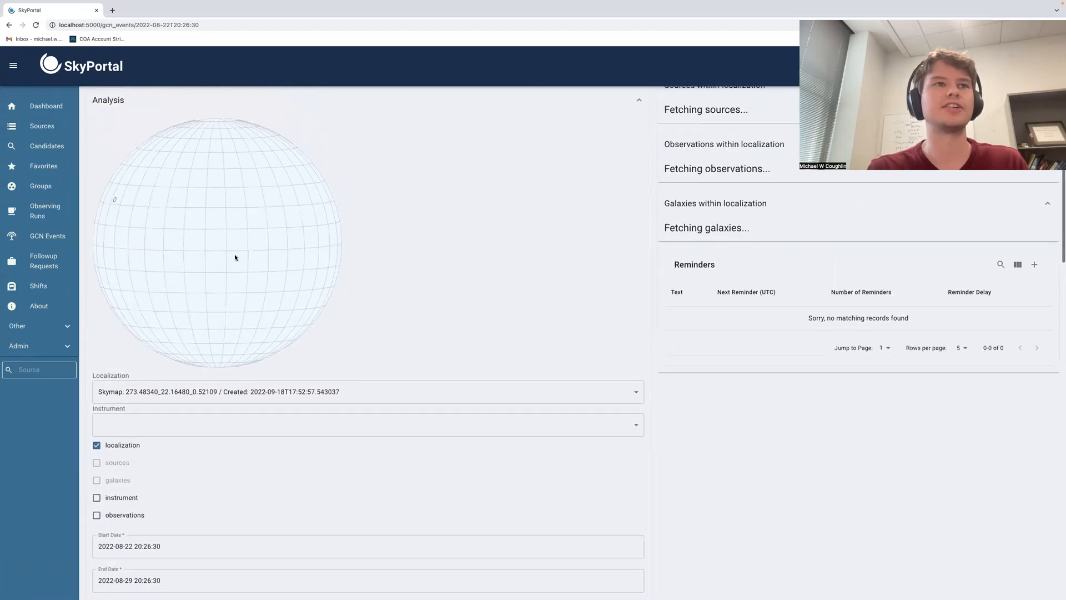
{"action": "scroll", "coordinate": [201, 213], "scroll_direction": "up", "scroll_amount": 5}
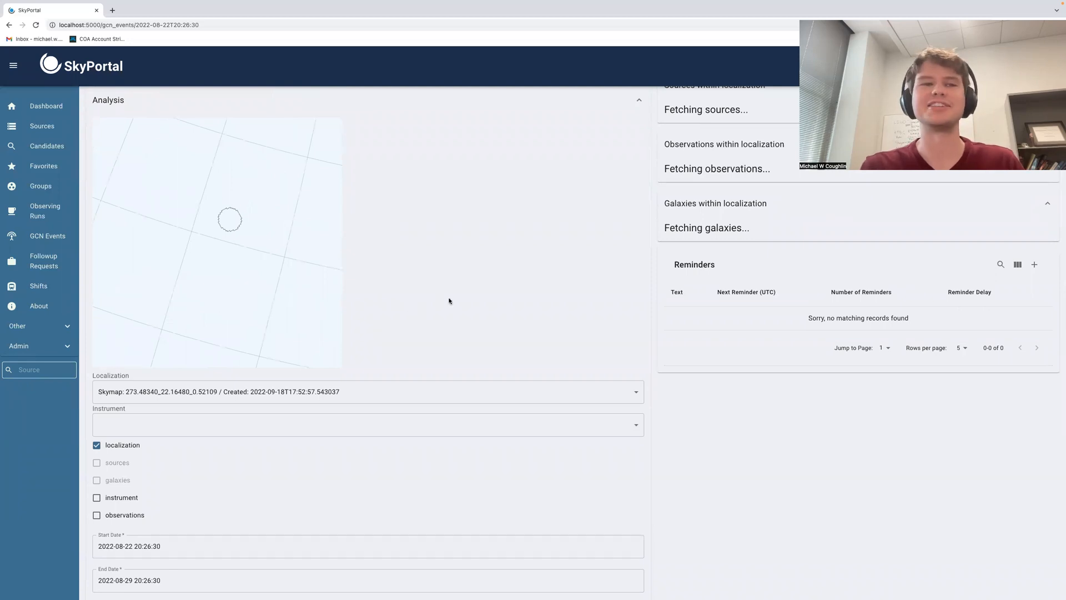
- Review the field tiles and the request settings in the Observation Plans section
{"action": "scroll", "coordinate": [450, 301], "scroll_direction": "down", "scroll_amount": 12}
{"action": "scroll", "coordinate": [192, 157], "scroll_direction": "down", "scroll_amount": 2}
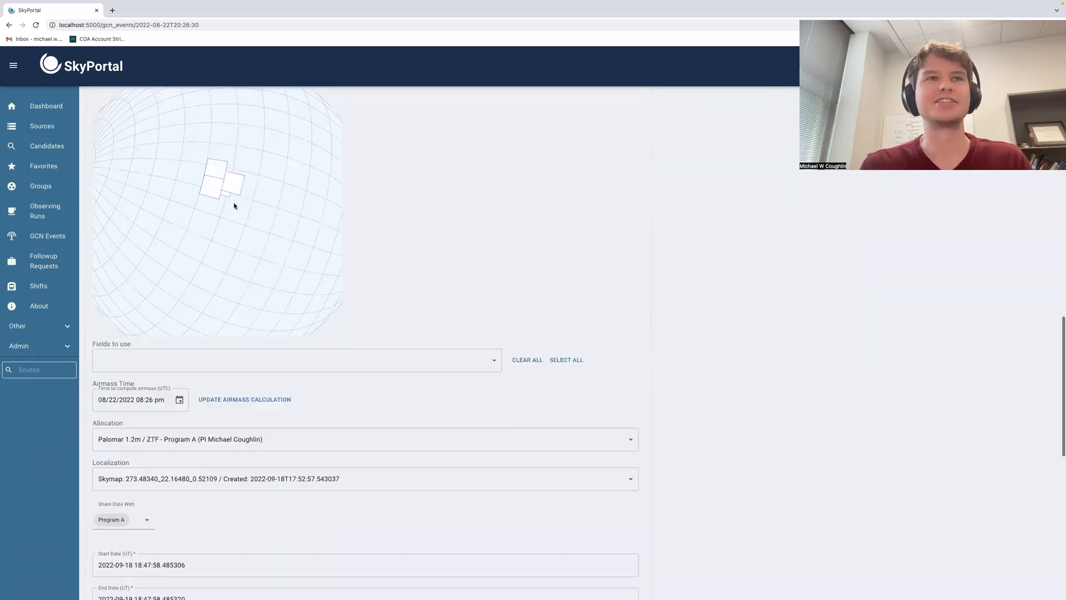
{"action": "scroll", "coordinate": [294, 403], "scroll_direction": "down", "scroll_amount": 3}
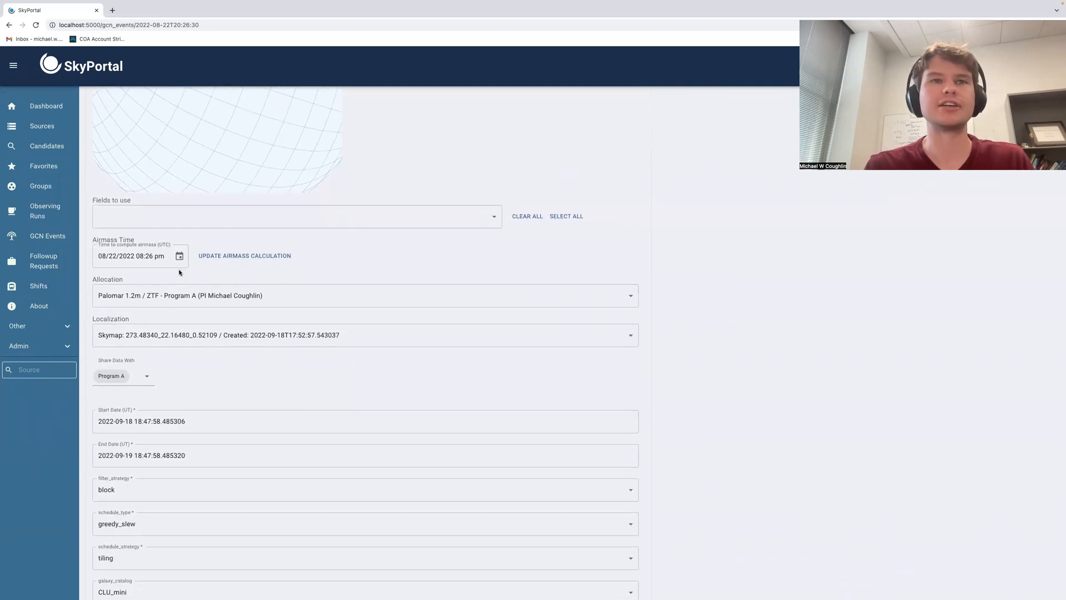
{"action": "scroll", "coordinate": [391, 298], "scroll_direction": "up", "scroll_amount": 2}
{"action": "scroll", "coordinate": [390, 298], "scroll_direction": "up", "scroll_amount": 3}
{"action": "scroll", "coordinate": [391, 298], "scroll_direction": "down", "scroll_amount": 6}
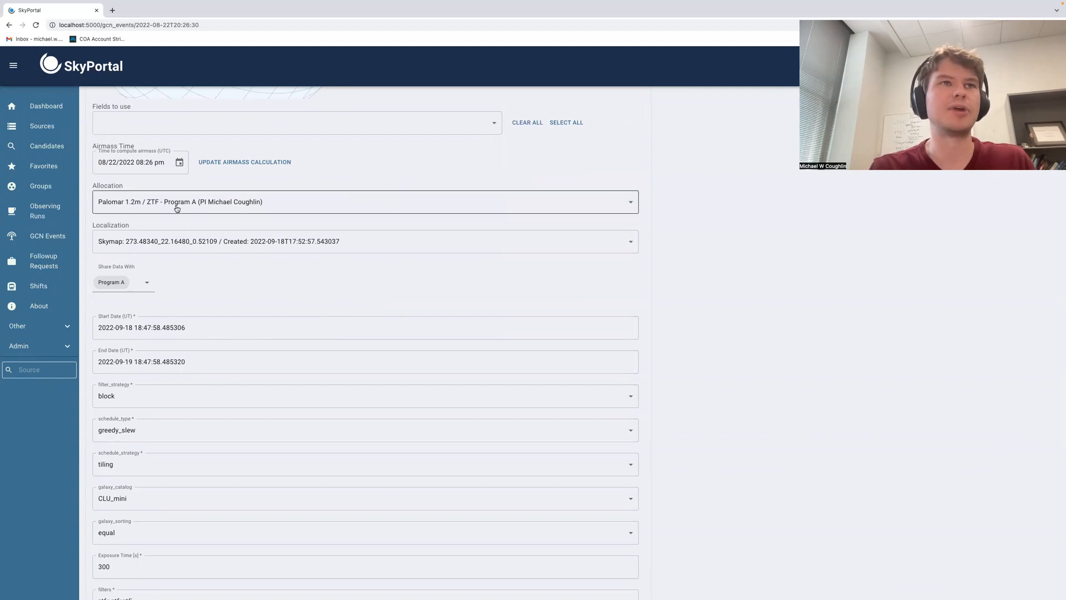
{"action": "scroll", "coordinate": [239, 205], "scroll_direction": "up", "scroll_amount": 3}
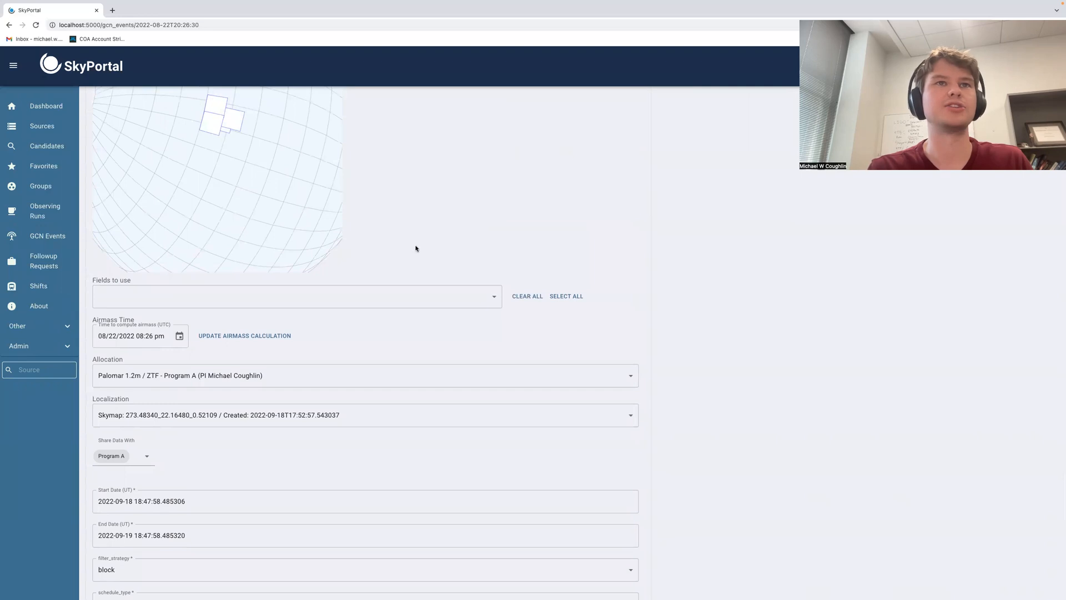
{"action": "scroll", "coordinate": [400, 244], "scroll_direction": "down", "scroll_amount": 2}
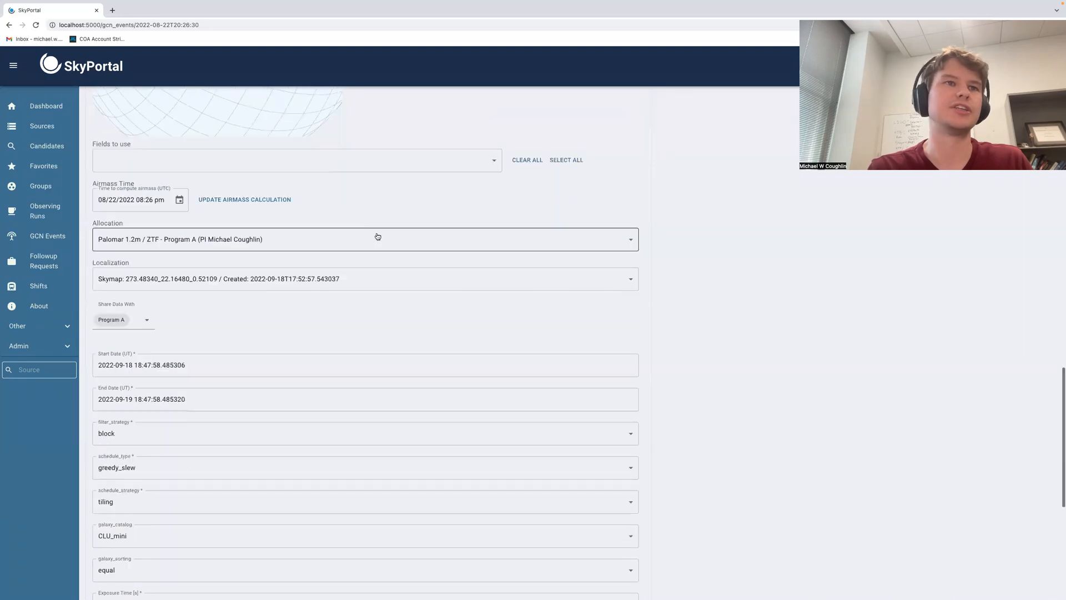
- Update the airmass calculation for 08/22/2022 04:26 am and magnify the field tiles on the Observation Plans globe
{"action": "left_click", "coordinate": [179, 200]}
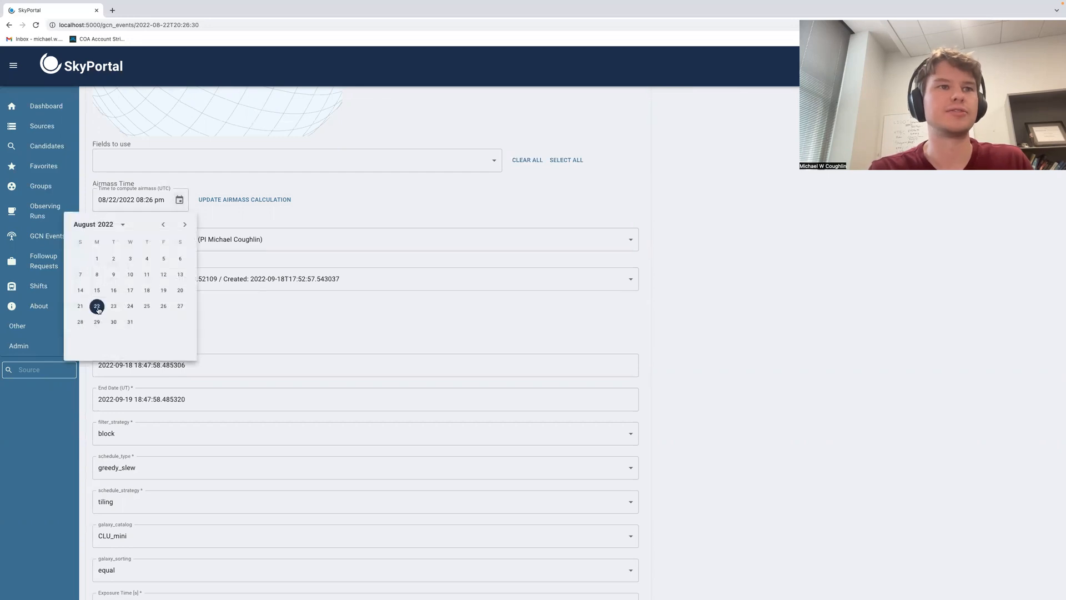
{"action": "left_click", "coordinate": [98, 309]}
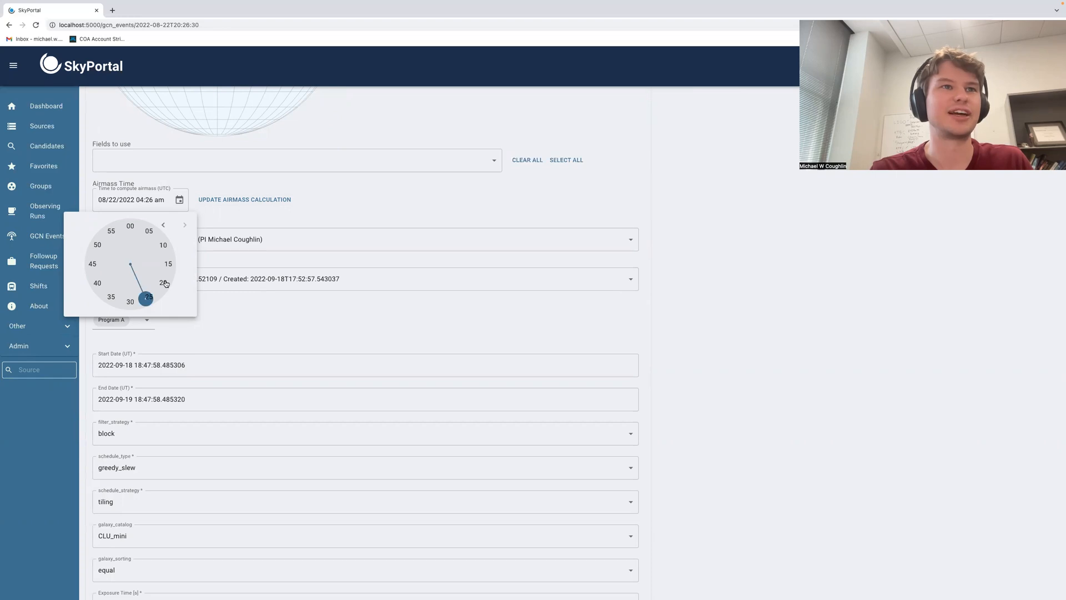
{"action": "left_click", "coordinate": [146, 298]}
{"action": "left_click", "coordinate": [220, 201]}
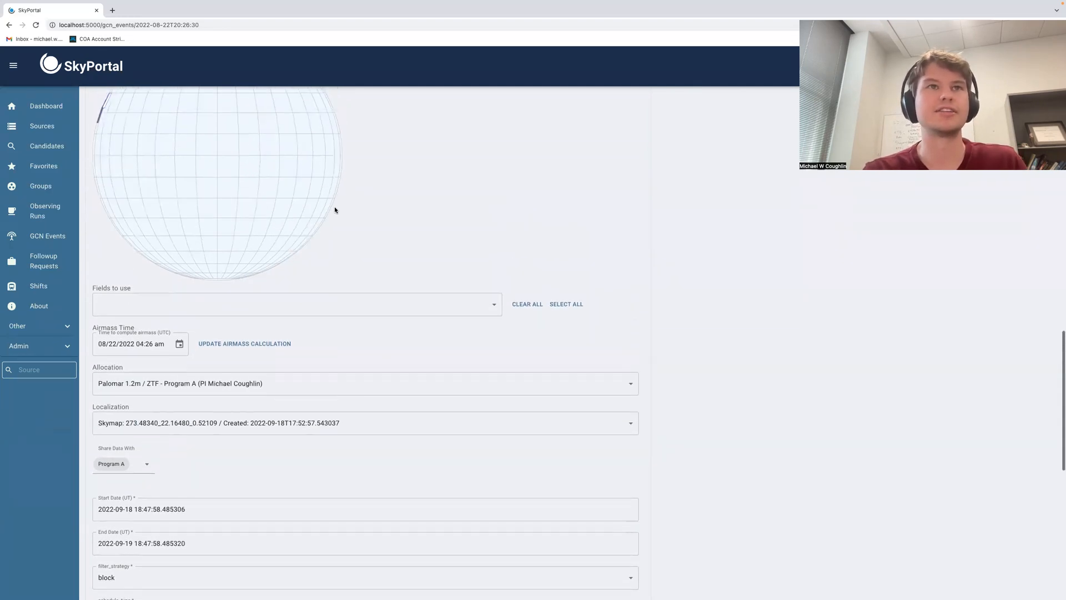
{"action": "left_click_drag", "start_coordinate": [252, 154], "coordinate": [363, 215]}
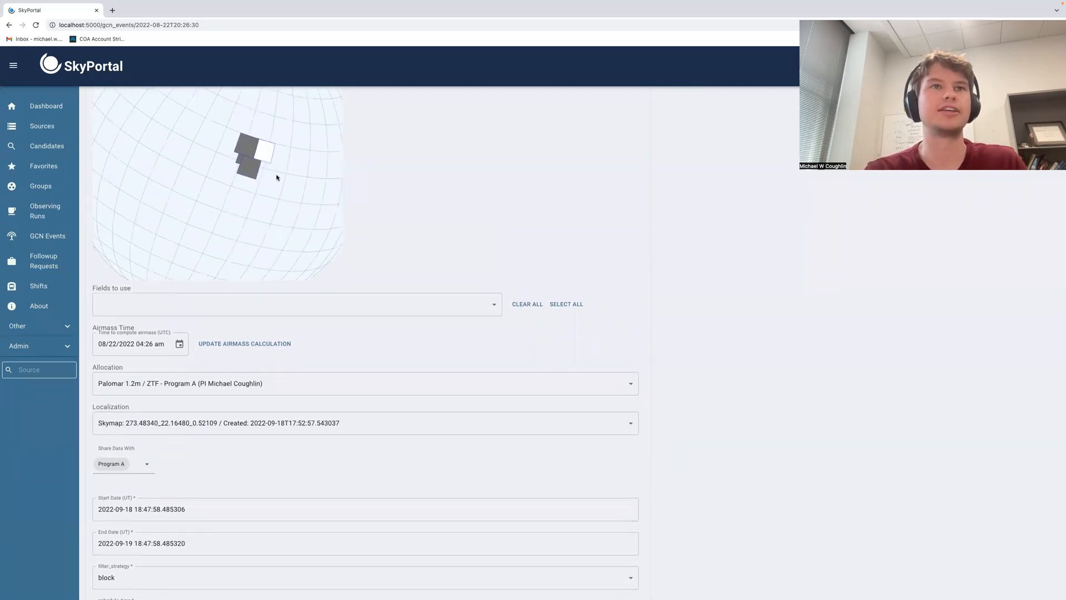
{"action": "scroll", "coordinate": [277, 176], "scroll_direction": "up", "scroll_amount": 4}
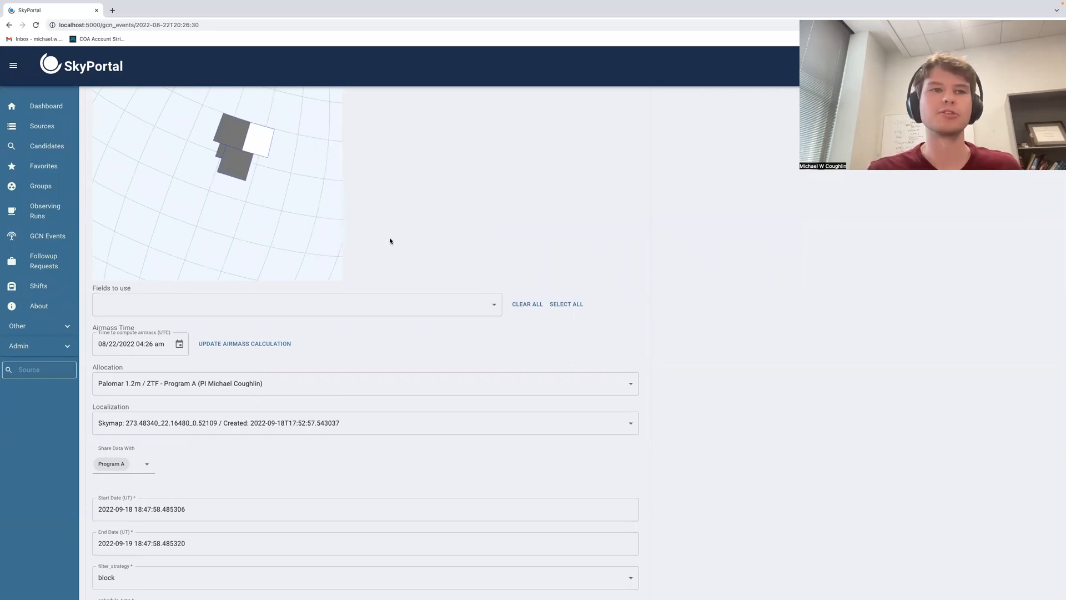
- Select the Palomar 1.2m / ZTF - Program A allocation and the 273.48340_22.16480_0.52109 skymap for the observation plan
{"action": "scroll", "coordinate": [391, 245], "scroll_direction": "down", "scroll_amount": 1}
{"action": "scroll", "coordinate": [390, 250], "scroll_direction": "down", "scroll_amount": 3}
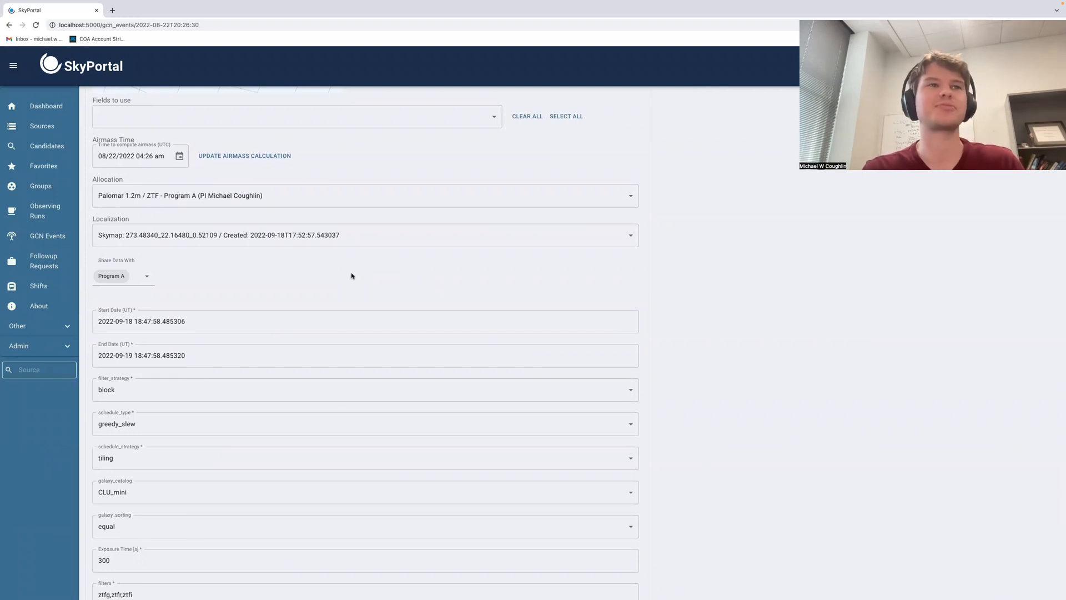
{"action": "left_click", "coordinate": [321, 197]}
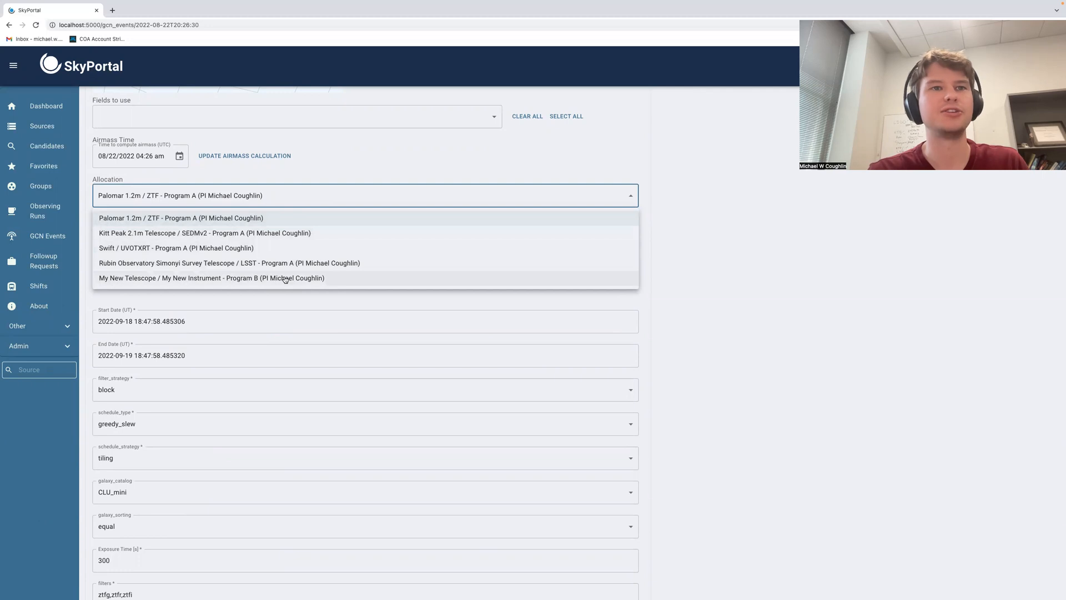
{"action": "left_click", "coordinate": [265, 219]}
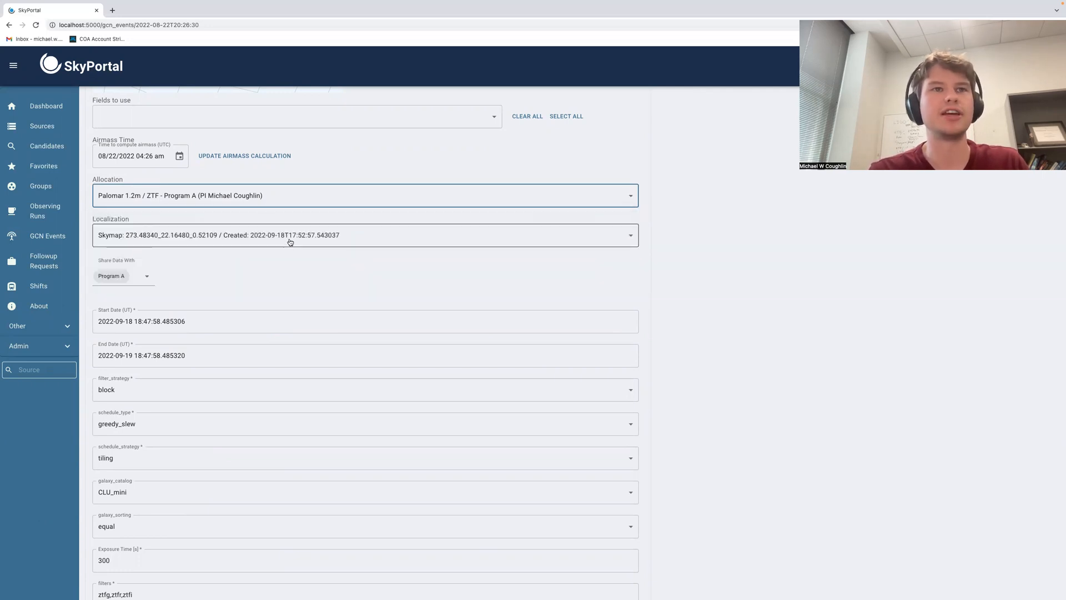
{"action": "left_click", "coordinate": [274, 234]}
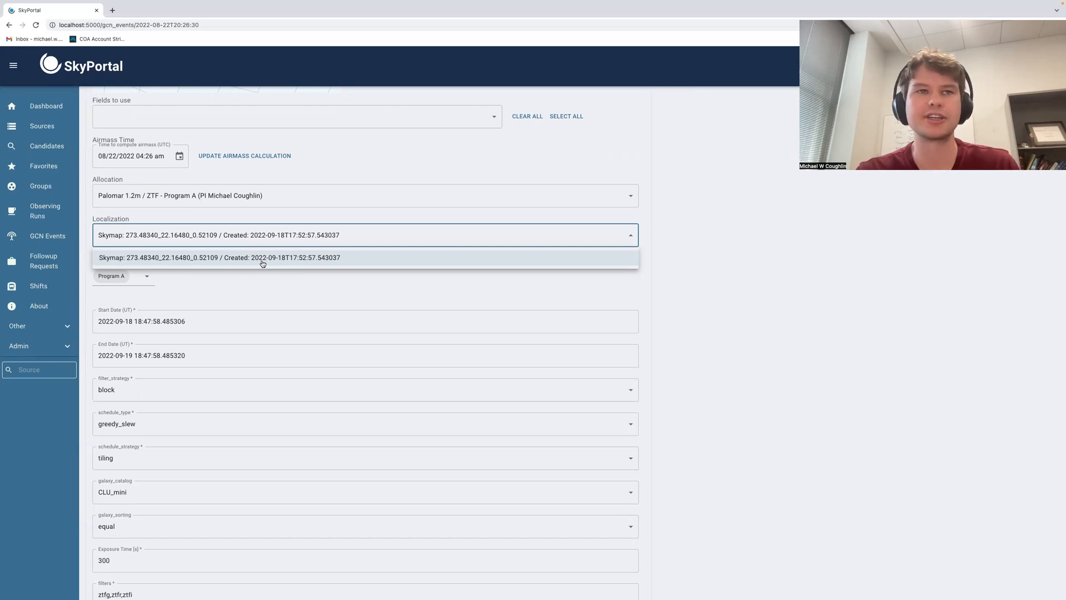
{"action": "left_click", "coordinate": [259, 263]}
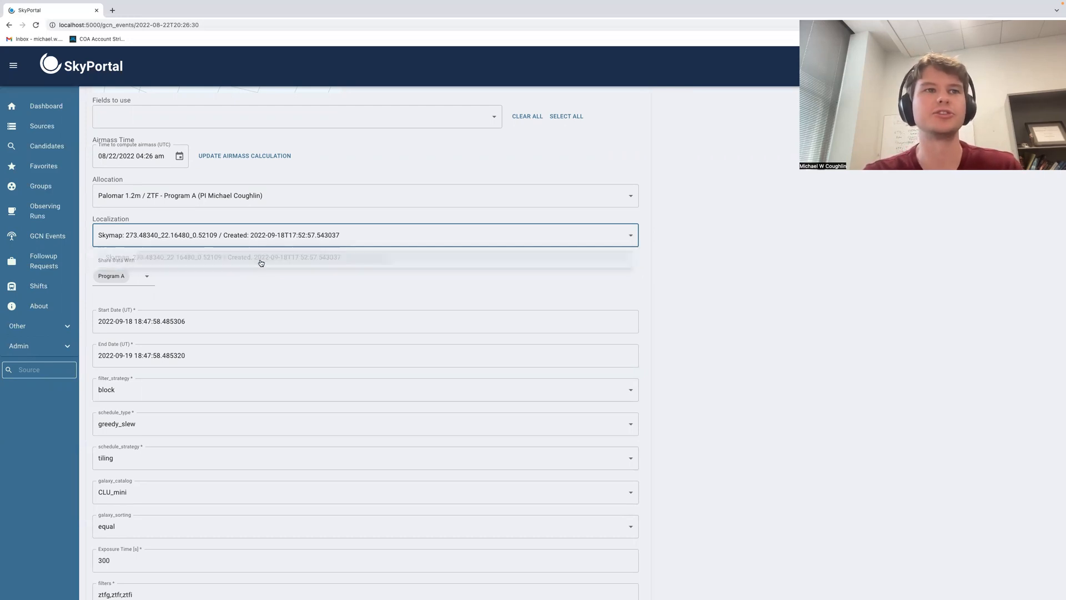
- Try the integrated filter strategy for the observation plan and return it to block
{"action": "scroll", "coordinate": [262, 300], "scroll_direction": "down", "scroll_amount": 3}
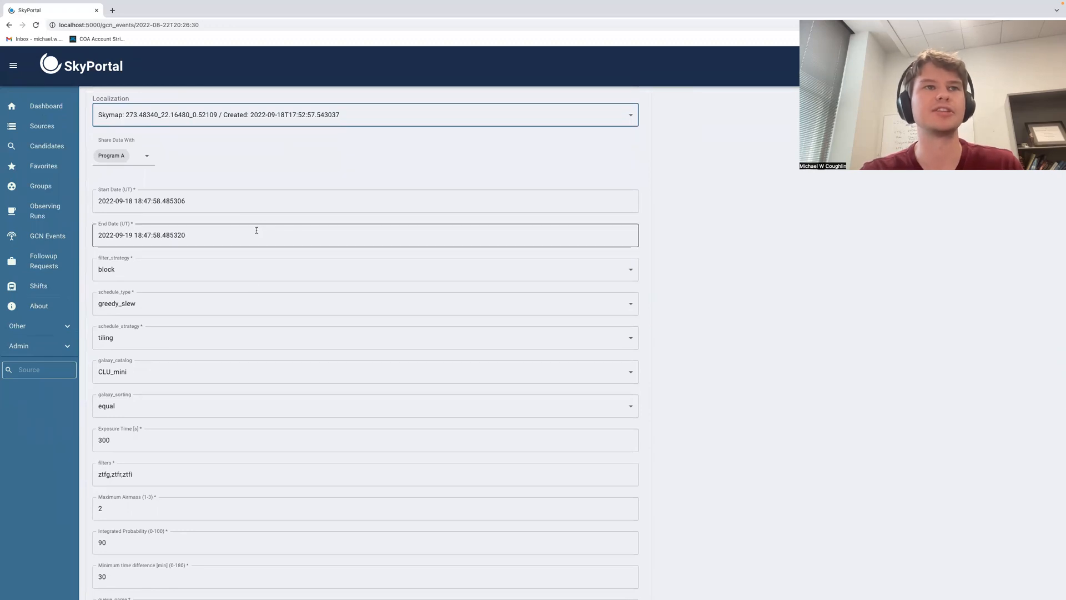
{"action": "left_click", "coordinate": [229, 201]}
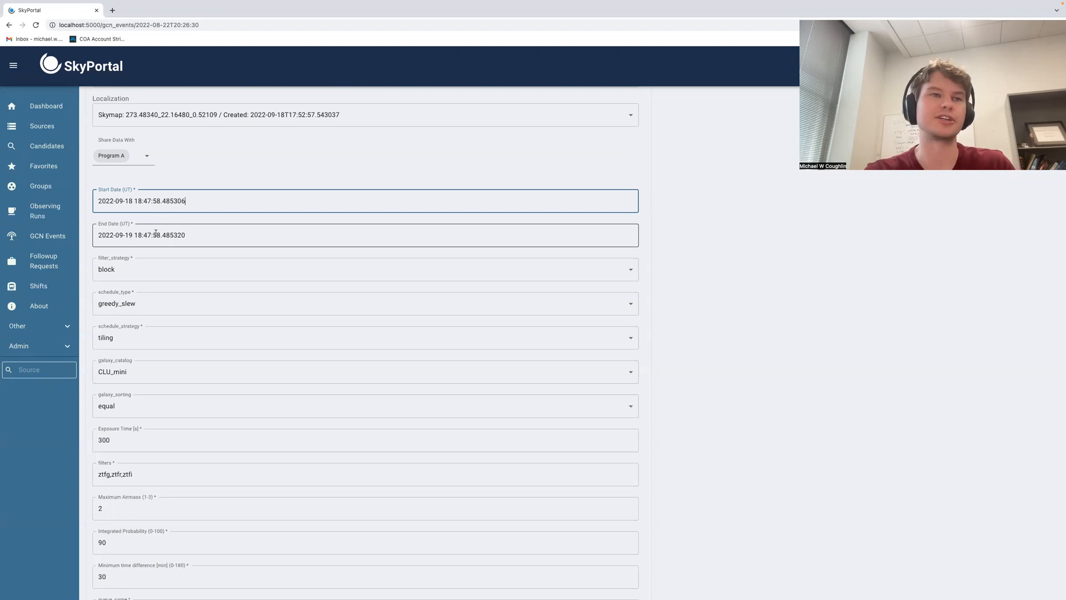
{"action": "scroll", "coordinate": [154, 265], "scroll_direction": "down", "scroll_amount": 1}
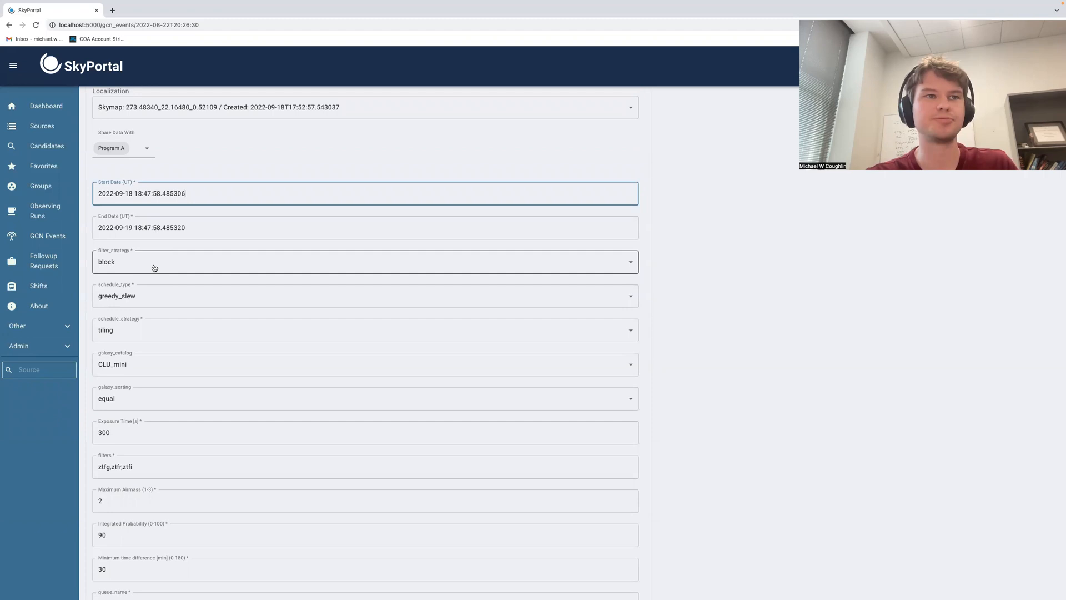
{"action": "left_click", "coordinate": [178, 265]}
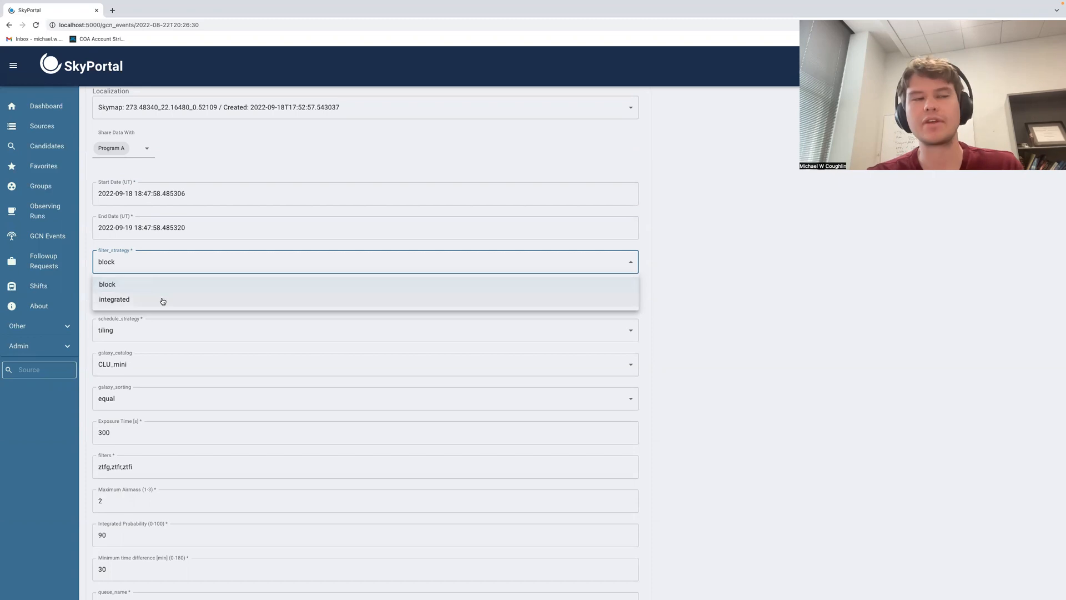
{"action": "left_click", "coordinate": [163, 302]}
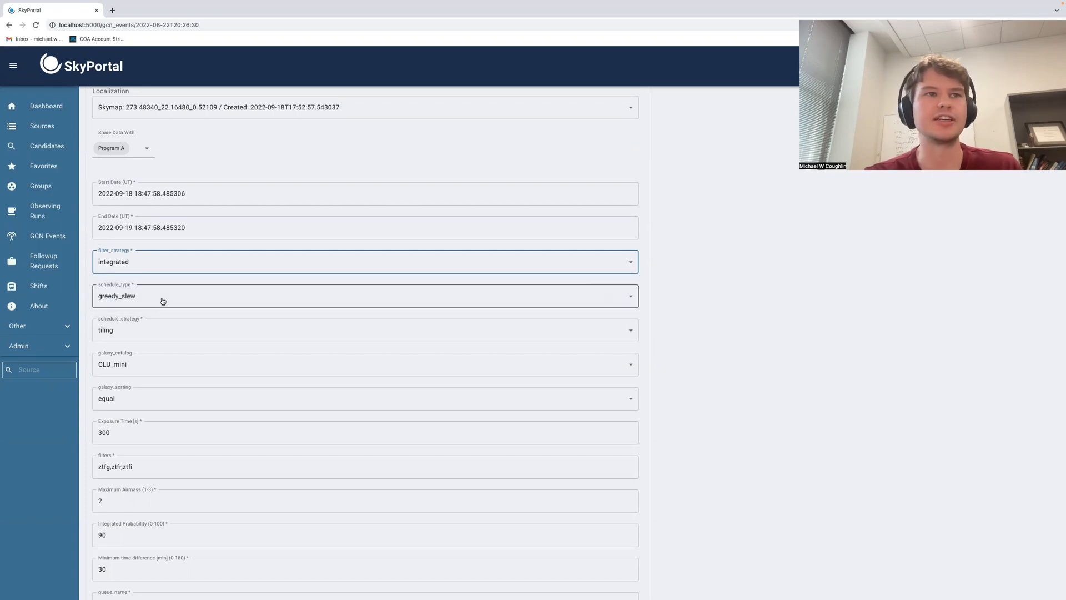
{"action": "left_click", "coordinate": [151, 263]}
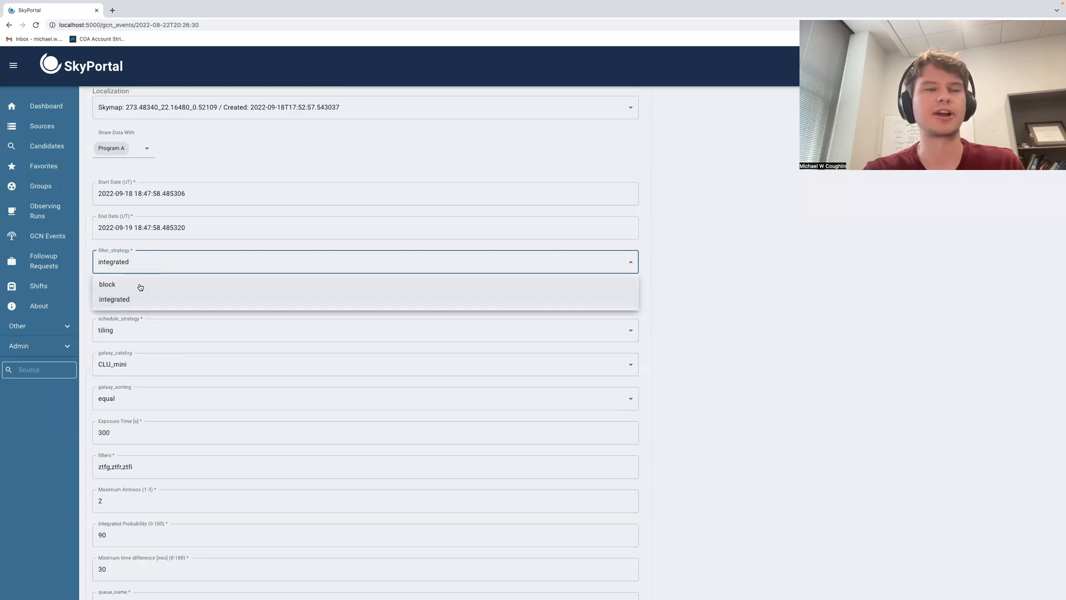
{"action": "left_click", "coordinate": [138, 286]}
- Check the available schedule types for the observation plan and keep greedy_slew
{"action": "scroll", "coordinate": [274, 297], "scroll_direction": "down", "scroll_amount": 3}
{"action": "left_click", "coordinate": [205, 203]}
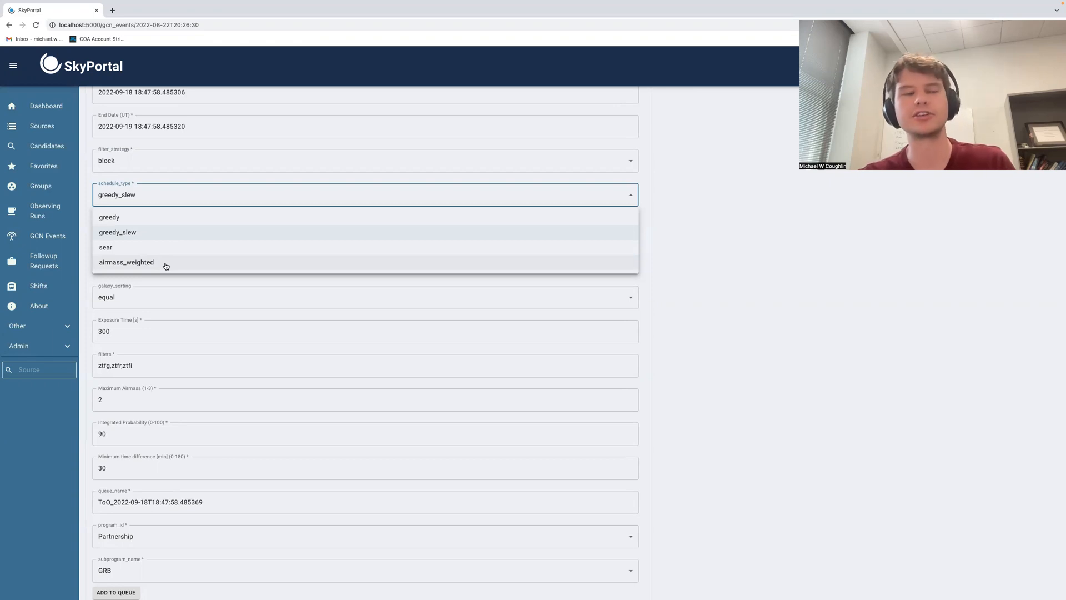
{"action": "left_click", "coordinate": [682, 293]}
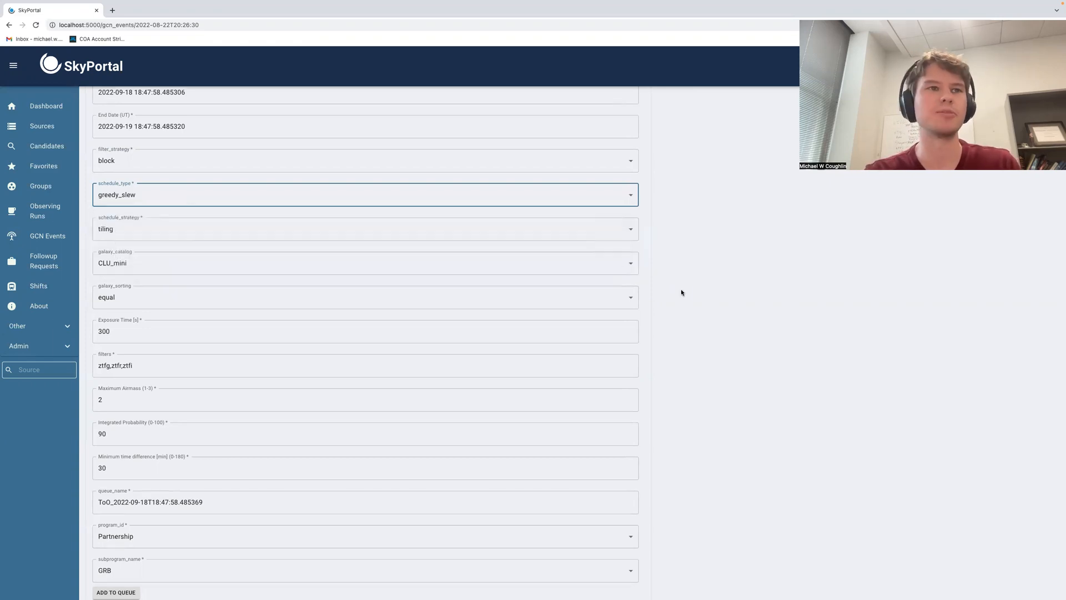
- Check the schedule strategy options against the field tiles on the Observation Plans globe, keeping tiling
{"action": "left_click", "coordinate": [399, 232]}
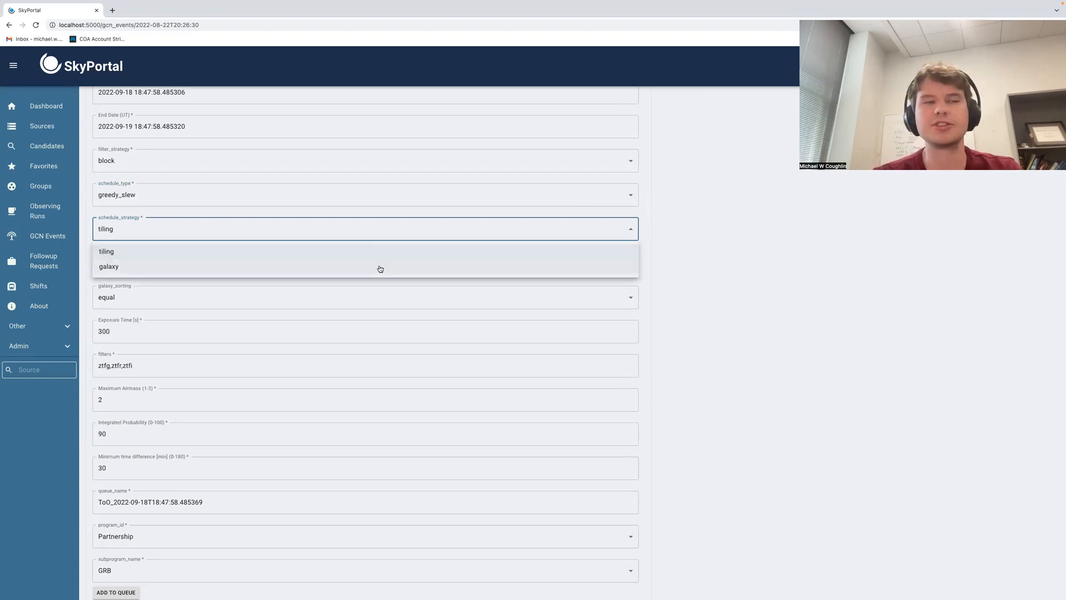
{"action": "left_click", "coordinate": [704, 209]}
{"action": "scroll", "coordinate": [704, 209], "scroll_direction": "up", "scroll_amount": 6}
{"action": "scroll", "coordinate": [466, 168], "scroll_direction": "up", "scroll_amount": 2}
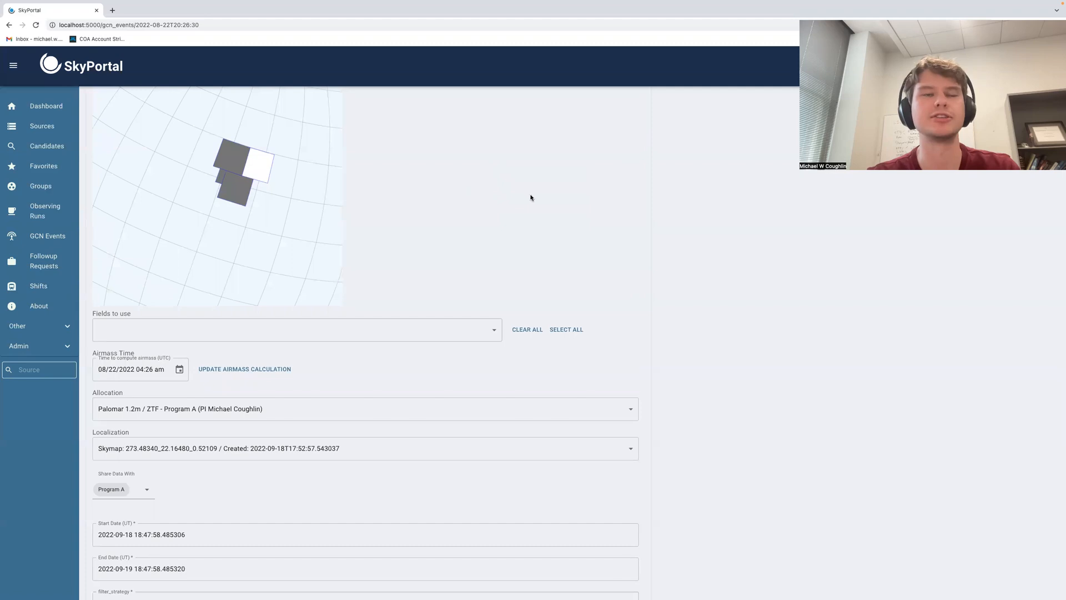
{"action": "scroll", "coordinate": [560, 239], "scroll_direction": "down", "scroll_amount": 5}
{"action": "scroll", "coordinate": [560, 241], "scroll_direction": "down", "scroll_amount": 3}
{"action": "left_click", "coordinate": [230, 240]}
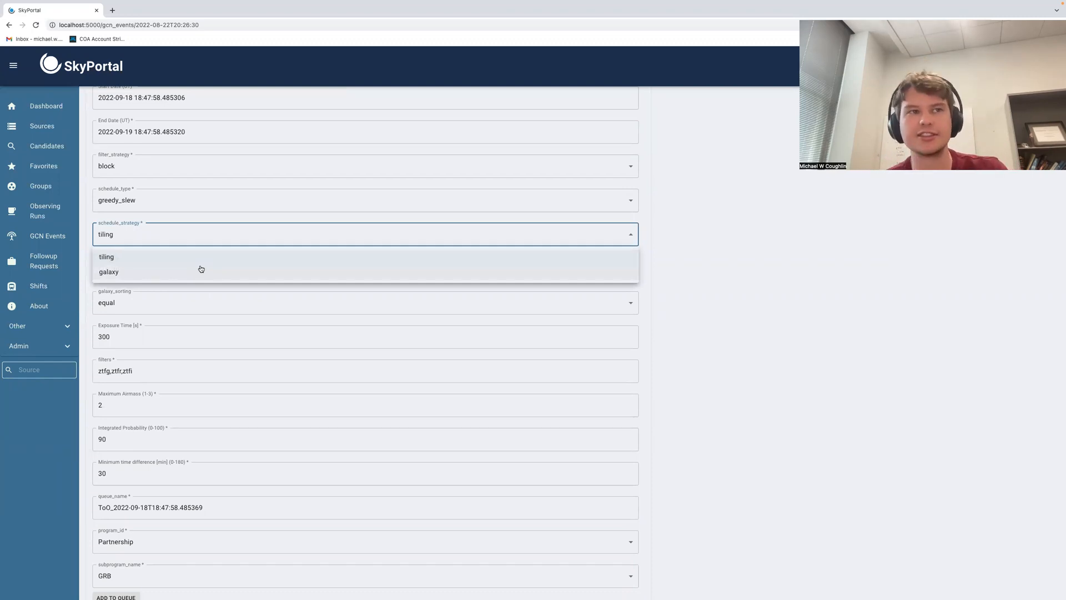
{"action": "left_click", "coordinate": [677, 266]}
- Check the galaxy catalog and galaxy sorting options for the observation plan, keeping CLU_mini and equal
{"action": "scroll", "coordinate": [661, 280], "scroll_direction": "down", "scroll_amount": 2}
{"action": "left_click", "coordinate": [243, 174]}
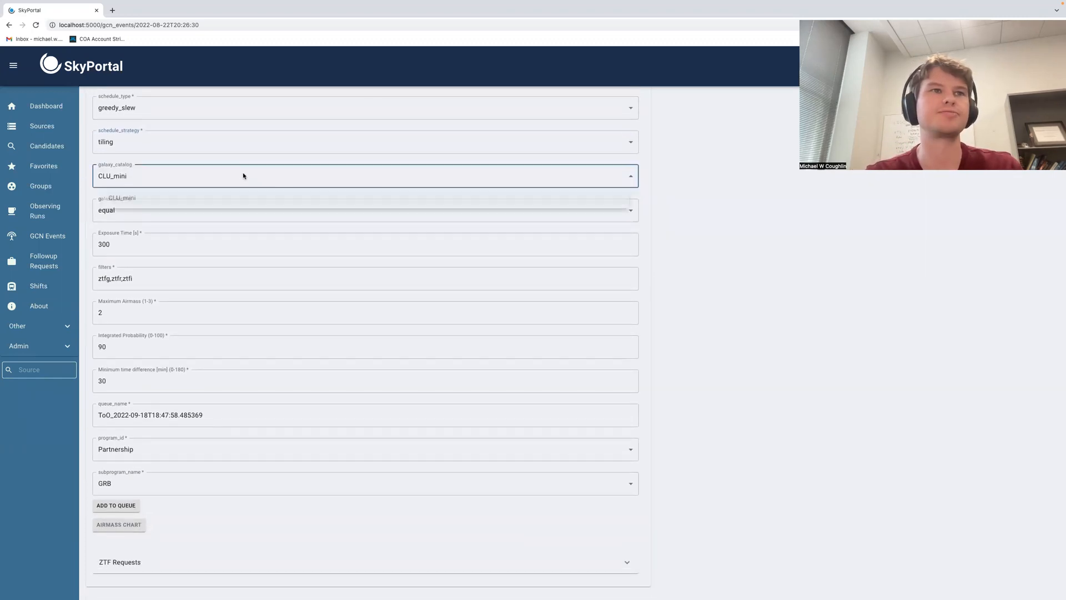
{"action": "left_click", "coordinate": [639, 230]}
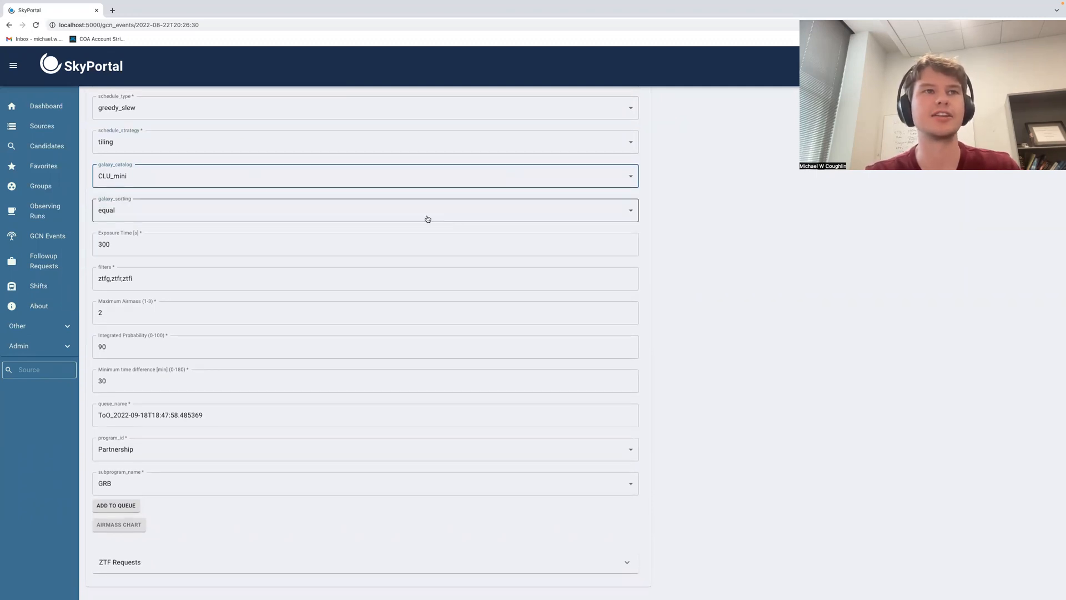
{"action": "left_click", "coordinate": [386, 217]}
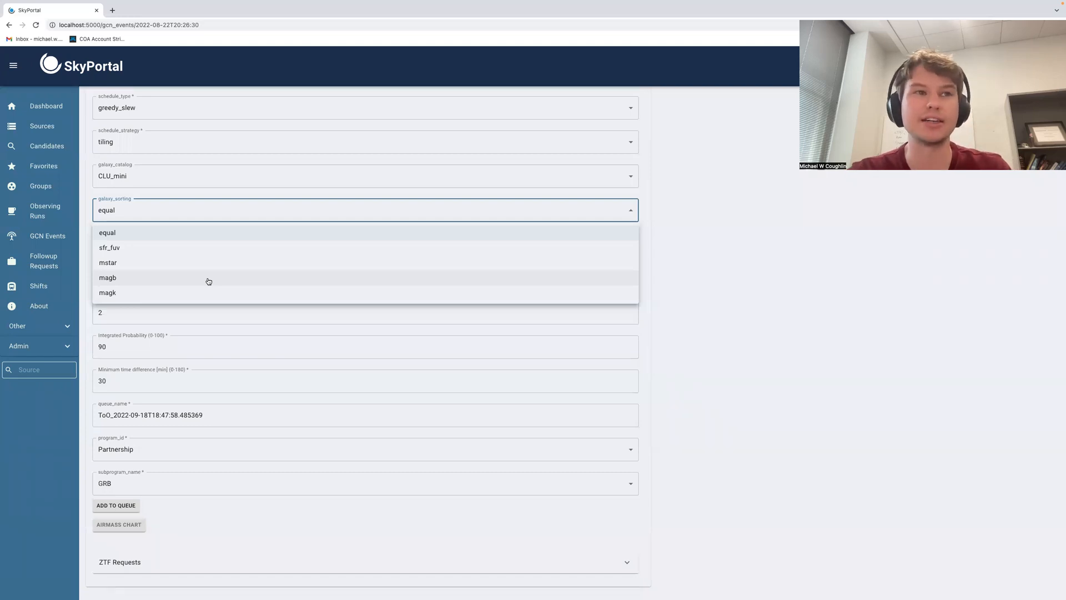
{"action": "left_click", "coordinate": [685, 270]}
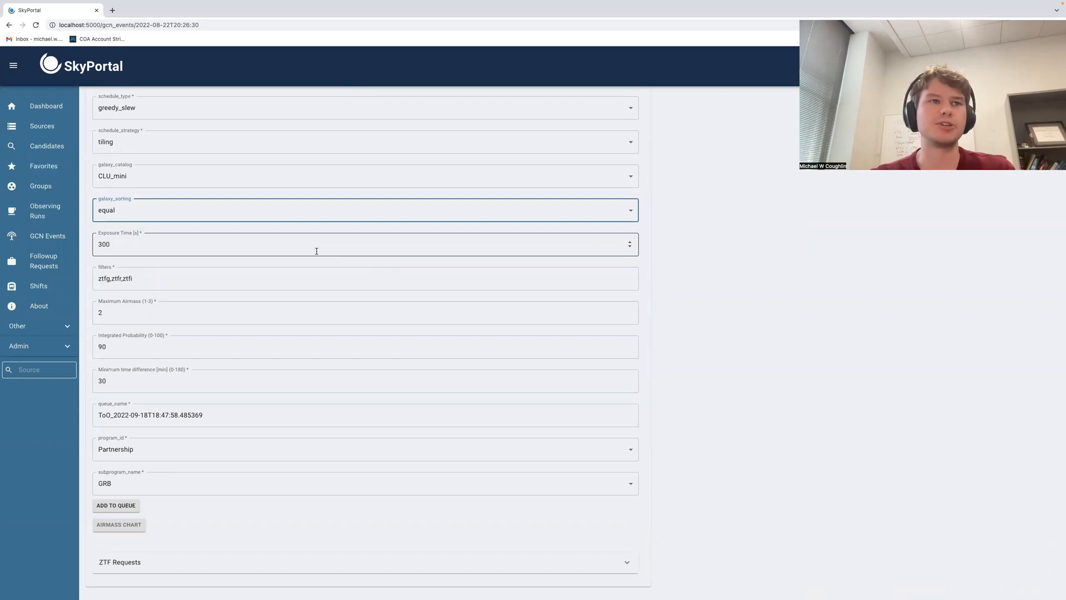
- Set the observation plan's filters to ztfg,ztfr,ztfg
{"action": "left_click", "coordinate": [204, 244]}
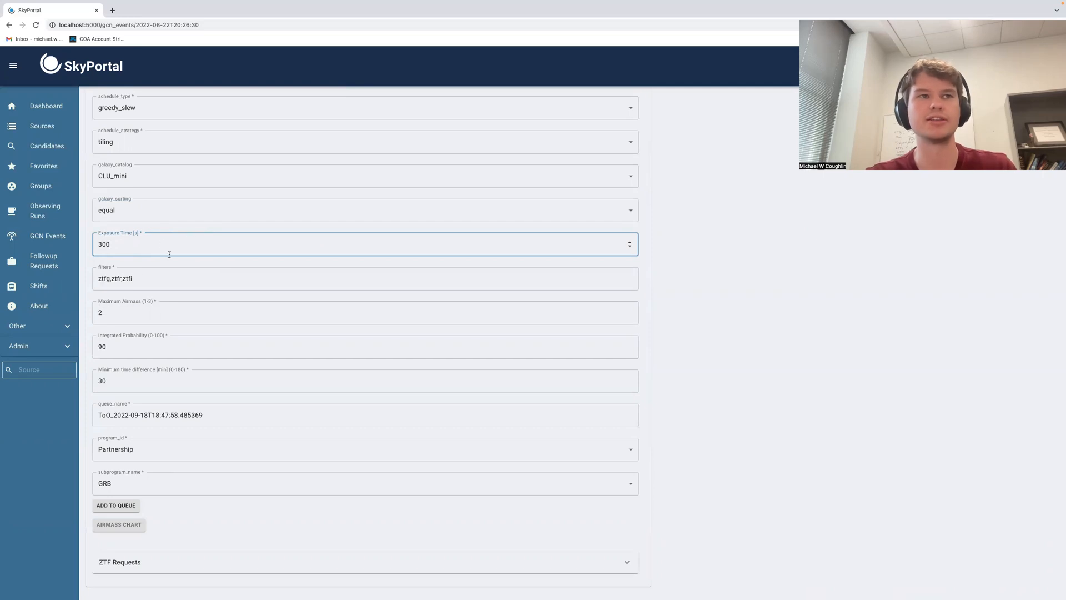
{"action": "left_click", "coordinate": [157, 278]}
{"action": "left_click", "coordinate": [153, 281]}
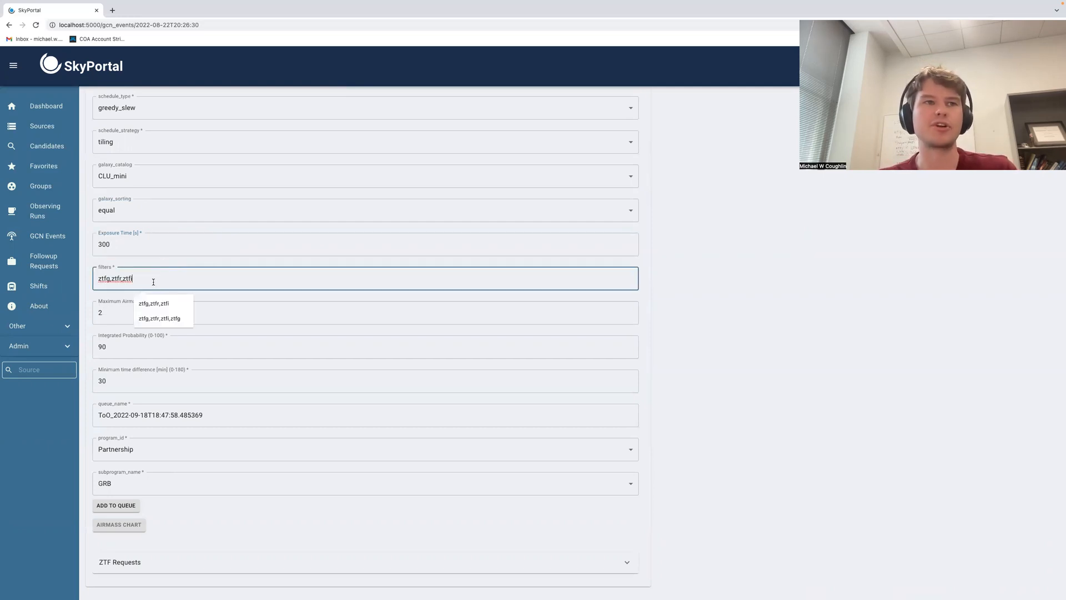
{"action": "left_click", "coordinate": [187, 259]}
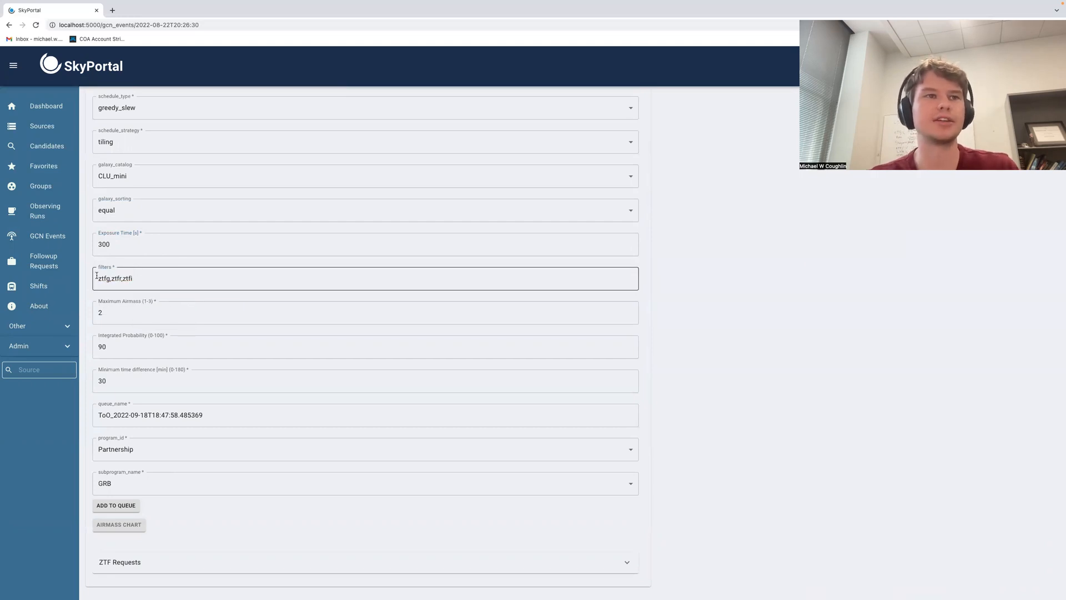
{"action": "left_click", "coordinate": [139, 279]}
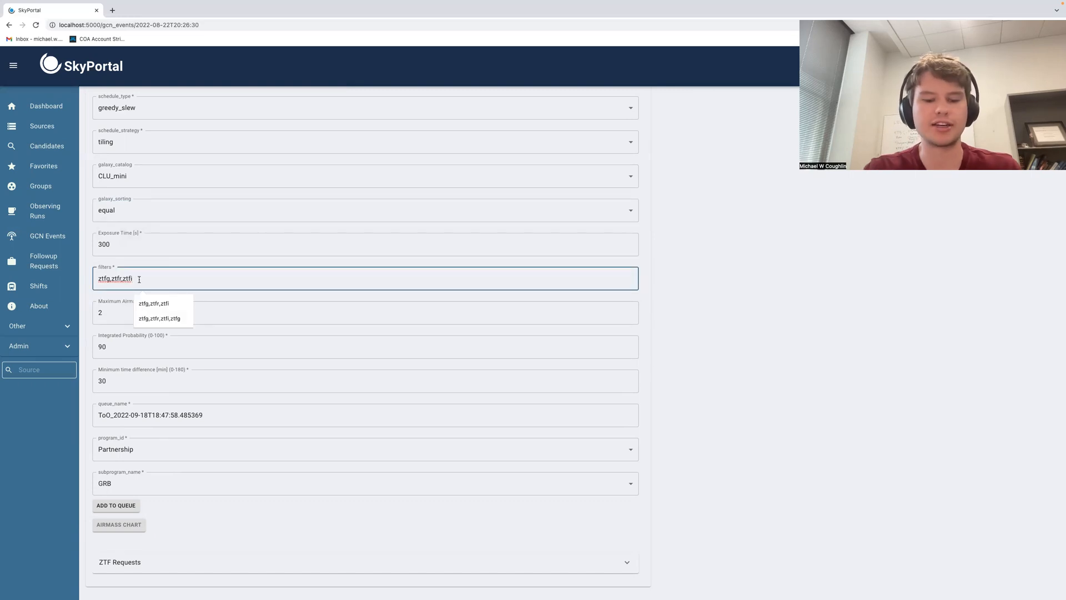
{"action": "key", "text": "BackSpace"}
{"action": "type", "text": "g"}
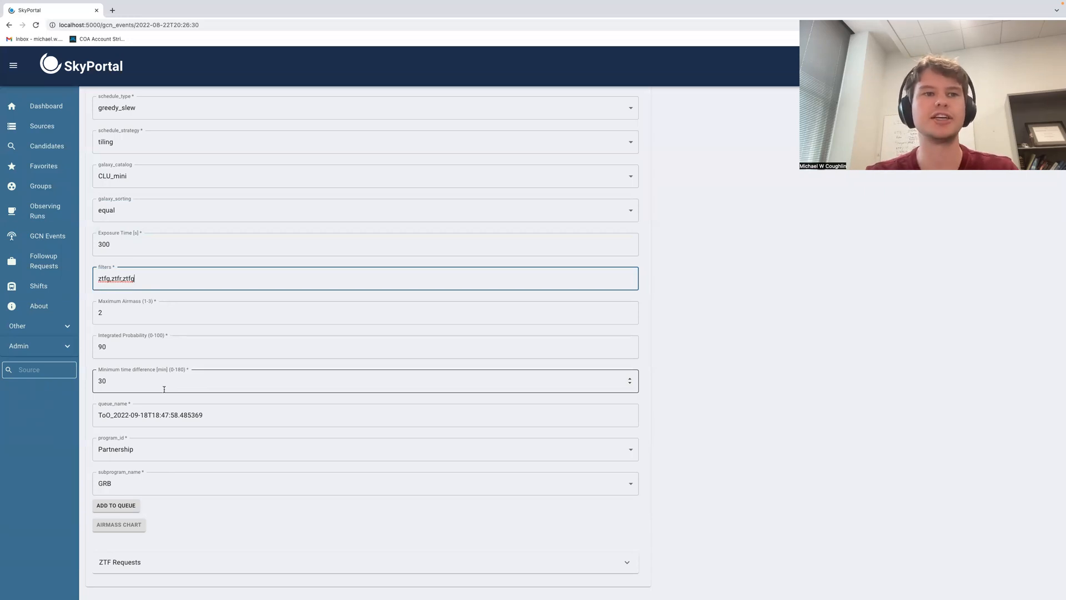
- Name the observation plan's queue test and set its subprogram to Neutrino
{"action": "left_click", "coordinate": [227, 417]}
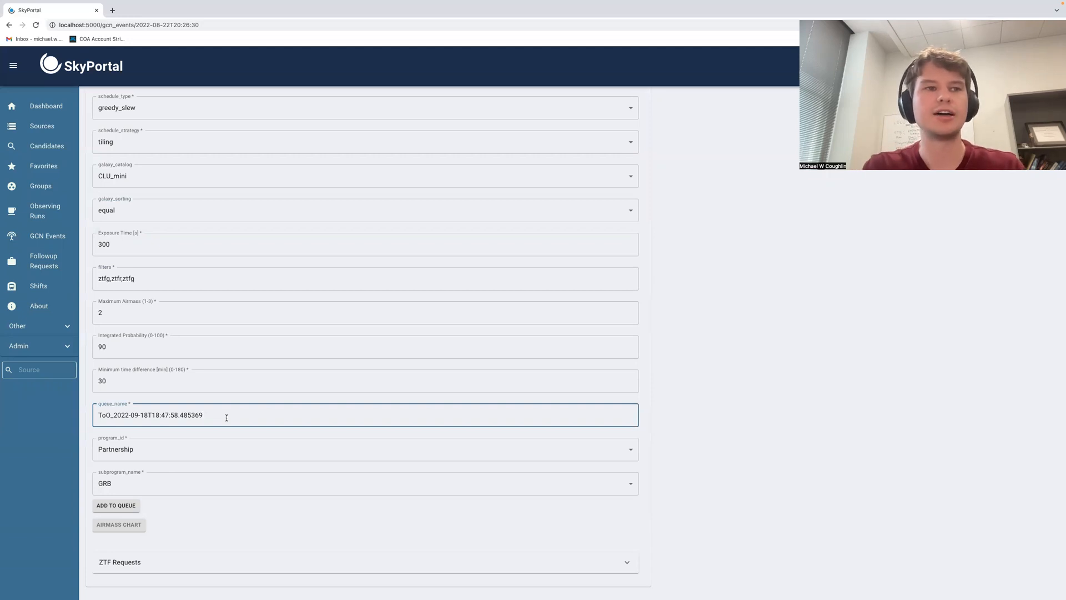
{"action": "key", "text": "ctrl+a"}
{"action": "type", "text": "test"}
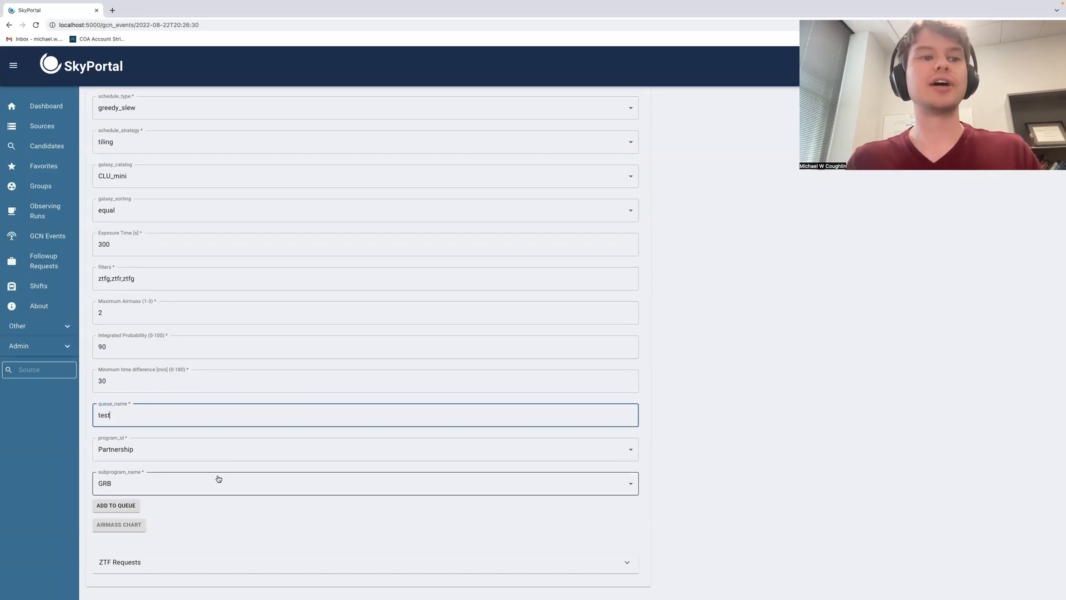
{"action": "left_click", "coordinate": [170, 483]}
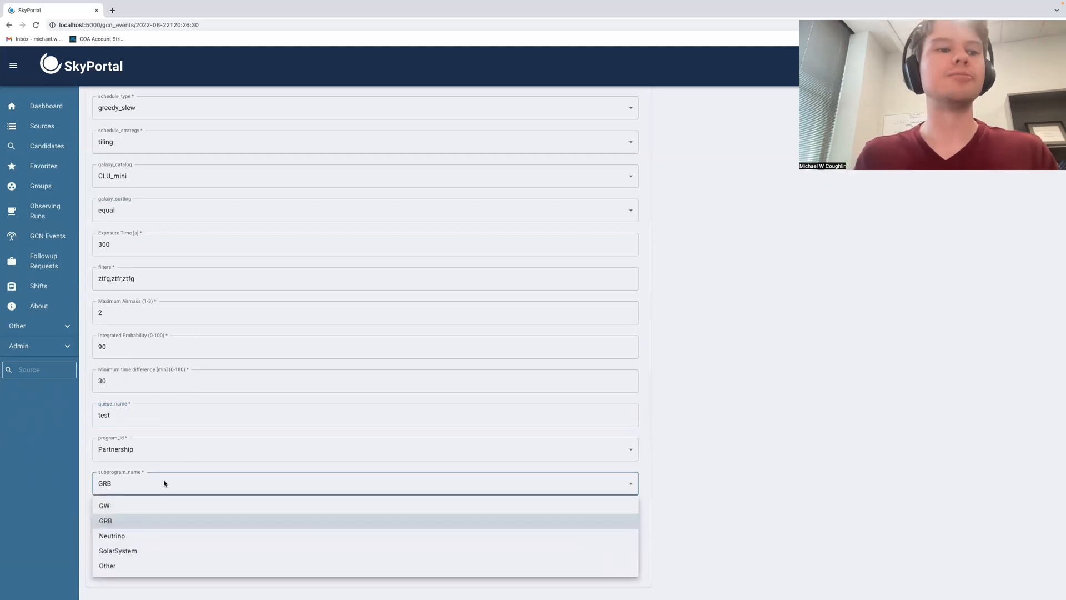
{"action": "left_click", "coordinate": [128, 535]}
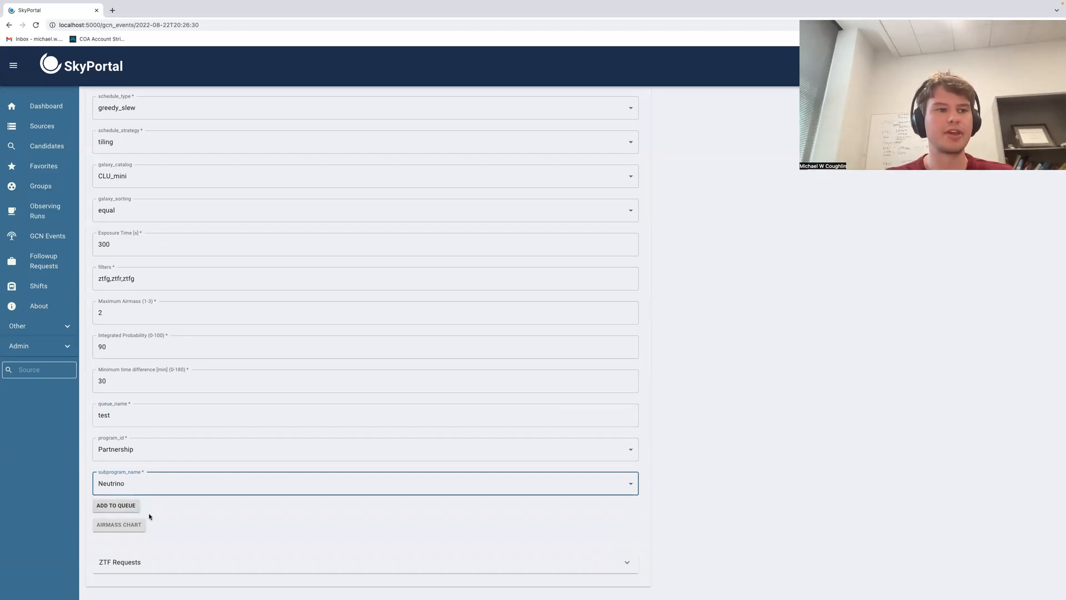
- Add the ZTF test plan to the queue and generate the observation plan without combining plans
{"action": "left_click", "coordinate": [124, 506]}
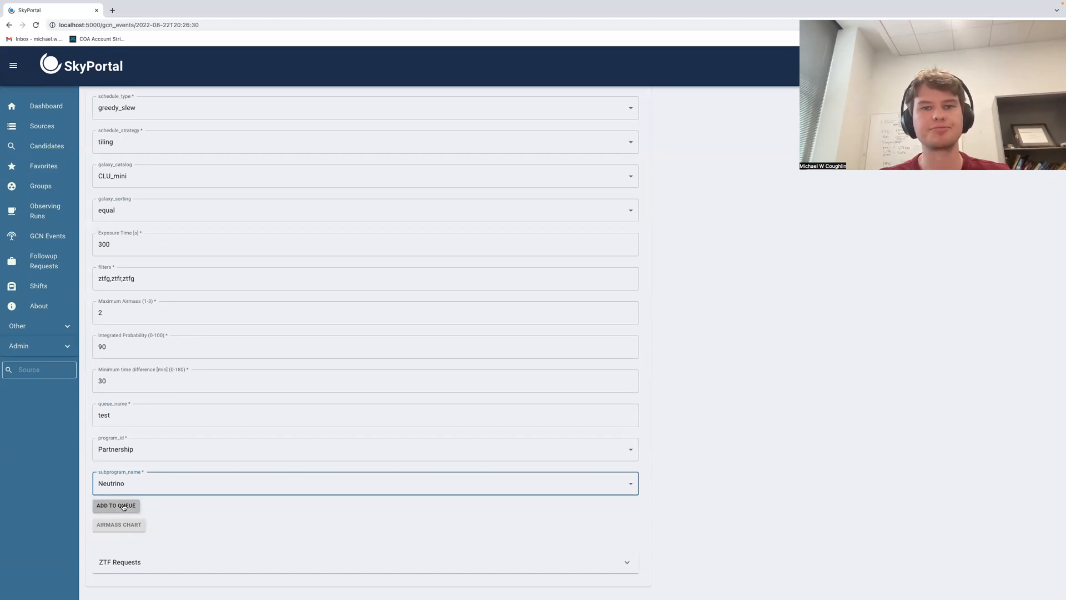
{"action": "left_click", "coordinate": [124, 506]}
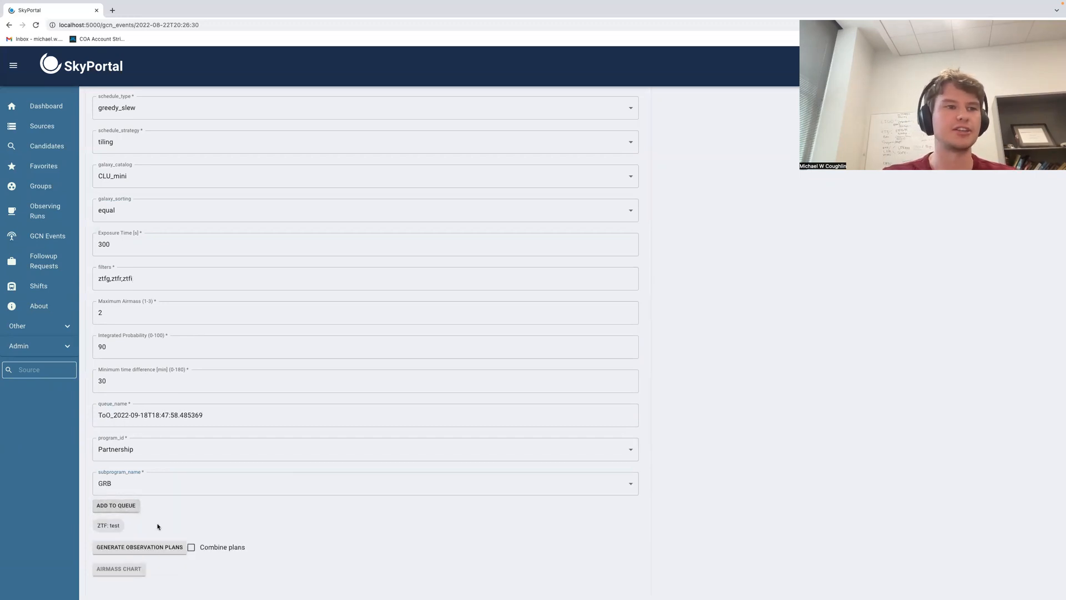
{"action": "scroll", "coordinate": [158, 526], "scroll_direction": "down", "scroll_amount": 2}
{"action": "left_click", "coordinate": [153, 502]}
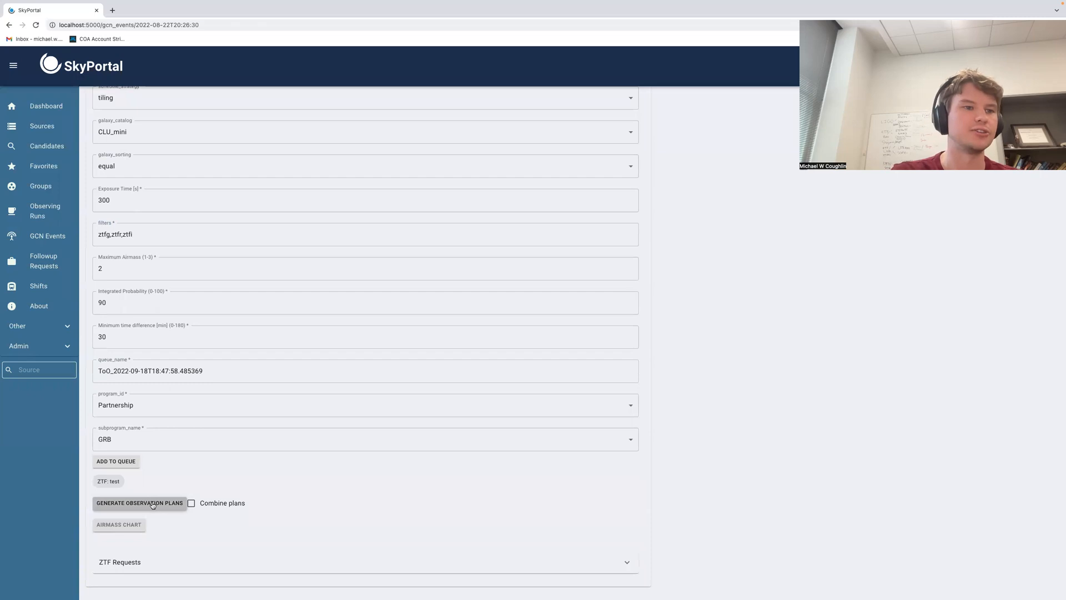
- Expand the ZTF Requests and examine the settings, status and available actions of the listed observation plans
{"action": "left_click", "coordinate": [148, 571]}
{"action": "scroll", "coordinate": [162, 536], "scroll_direction": "down", "scroll_amount": 5}
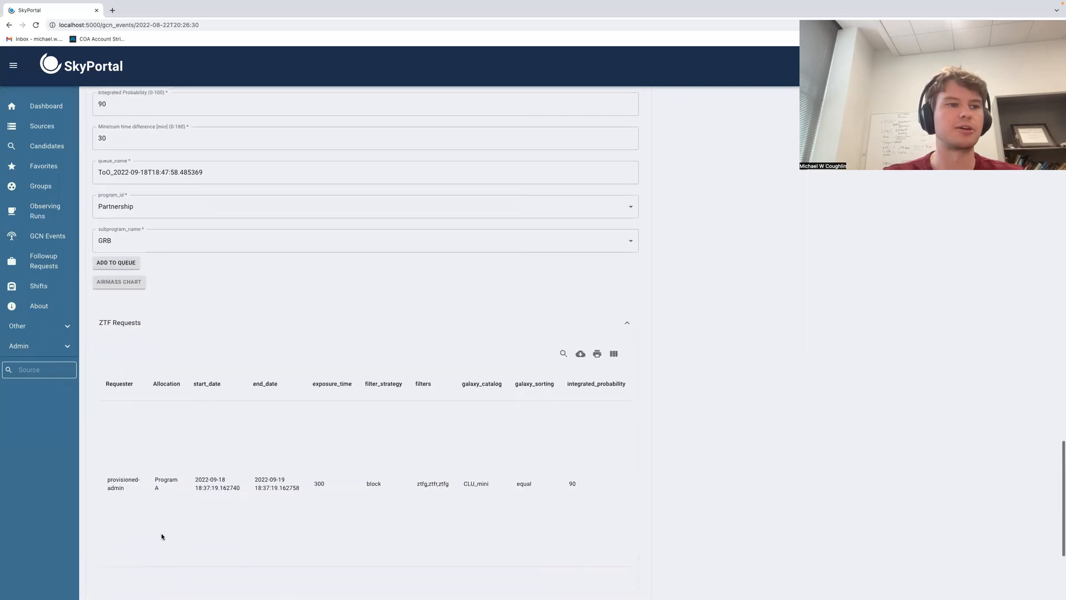
{"action": "scroll", "coordinate": [160, 510], "scroll_direction": "down", "scroll_amount": 3}
{"action": "scroll", "coordinate": [173, 492], "scroll_direction": "right", "scroll_amount": 10}
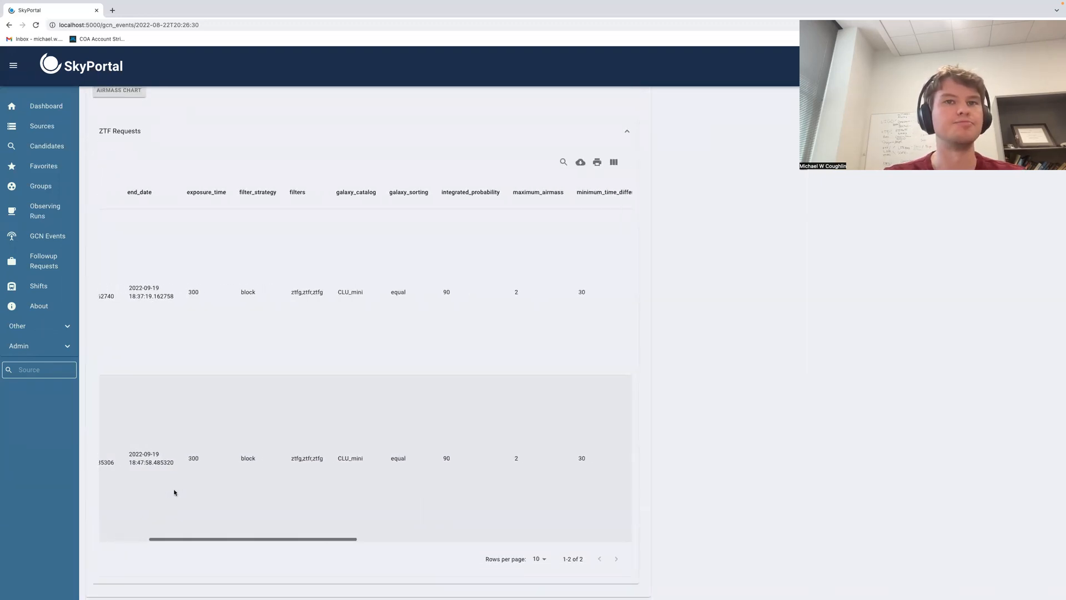
{"action": "scroll", "coordinate": [174, 492], "scroll_direction": "right", "scroll_amount": 10}
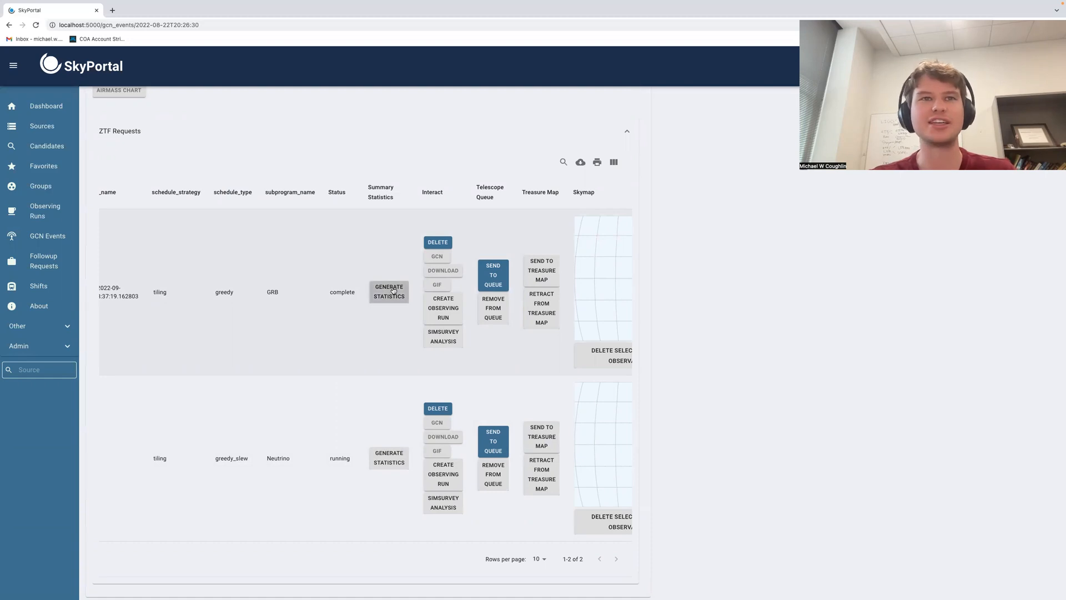
{"action": "scroll", "coordinate": [241, 293], "scroll_direction": "left", "scroll_amount": 1}
{"action": "scroll", "coordinate": [241, 293], "scroll_direction": "left", "scroll_amount": 10}
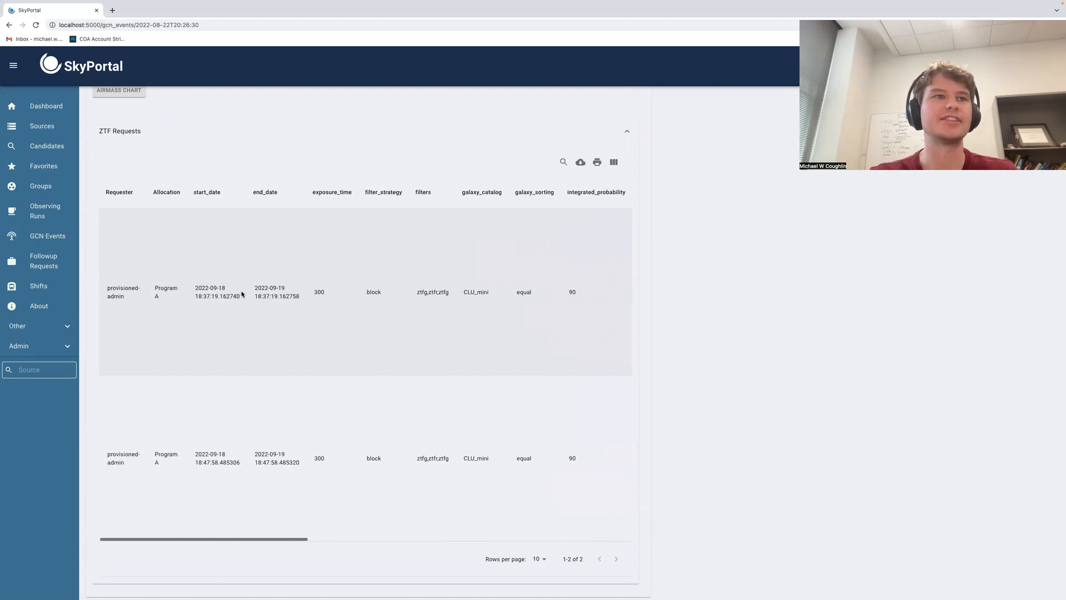
- Generate the summary statistics for the completed greedy GRB request in the ZTF Requests table
{"action": "scroll", "coordinate": [226, 296], "scroll_direction": "right", "scroll_amount": 5}
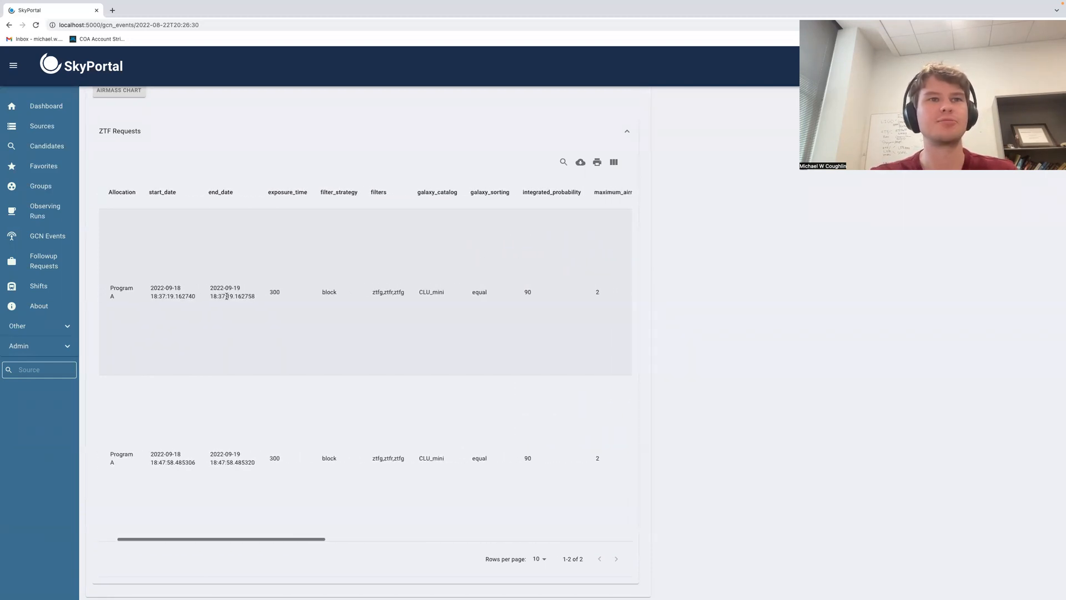
{"action": "scroll", "coordinate": [227, 295], "scroll_direction": "right", "scroll_amount": 5}
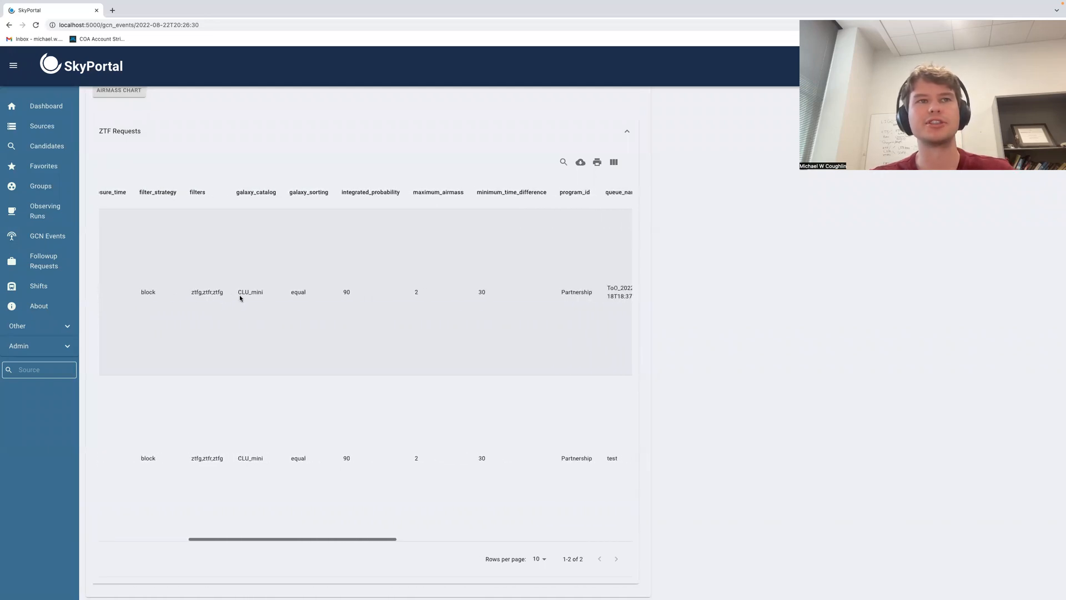
{"action": "scroll", "coordinate": [240, 298], "scroll_direction": "right", "scroll_amount": 5}
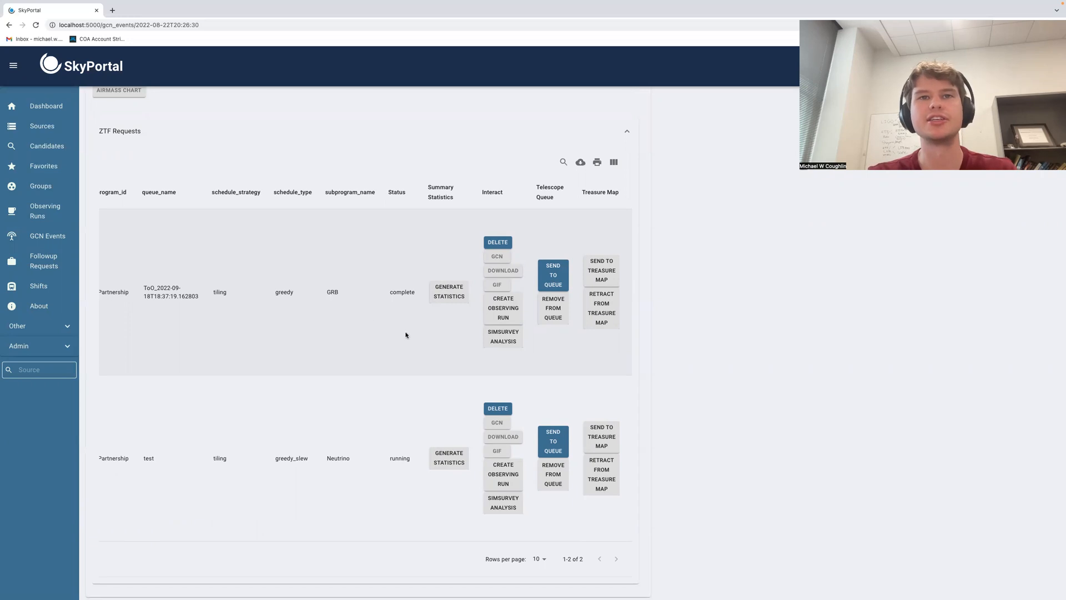
{"action": "left_click", "coordinate": [448, 292]}
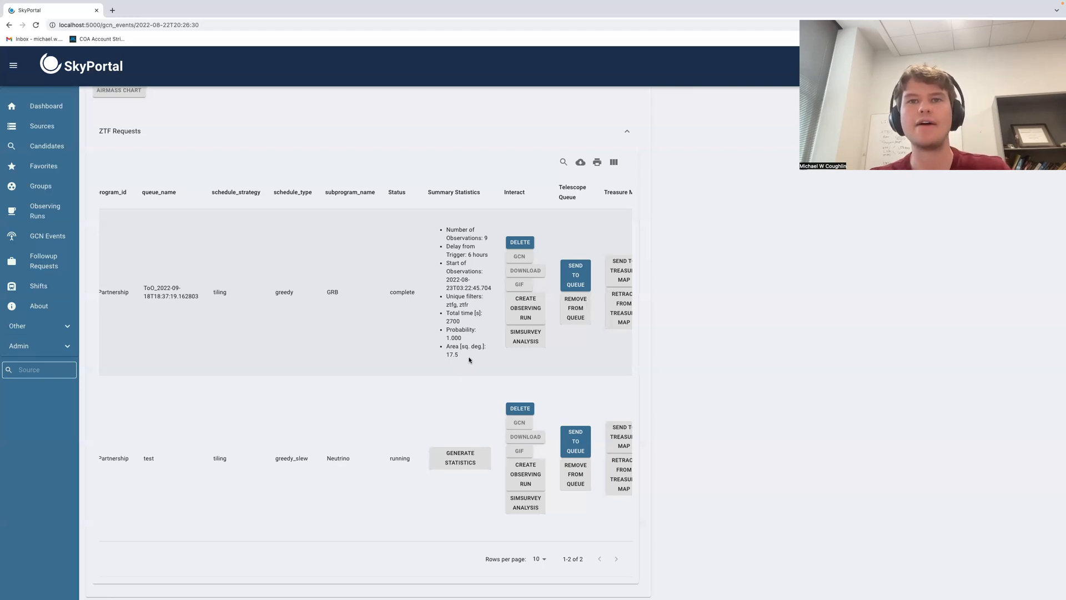
- Rotate and magnify the skymap of the completed GRB request to inspect its planned field tiles
{"action": "scroll", "coordinate": [469, 360], "scroll_direction": "right", "scroll_amount": 4}
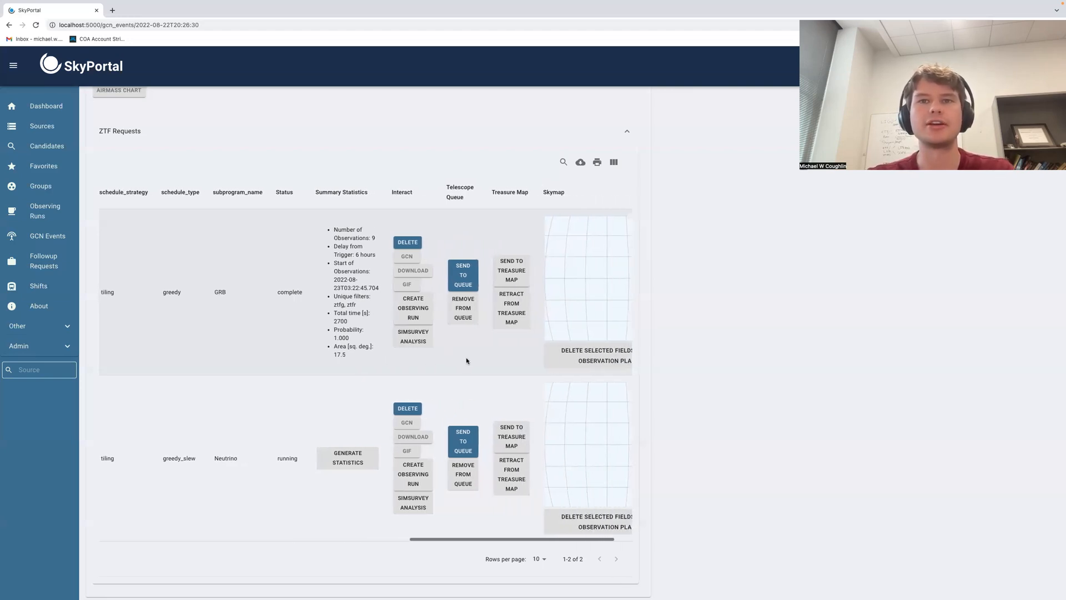
{"action": "scroll", "coordinate": [466, 360], "scroll_direction": "right", "scroll_amount": 2}
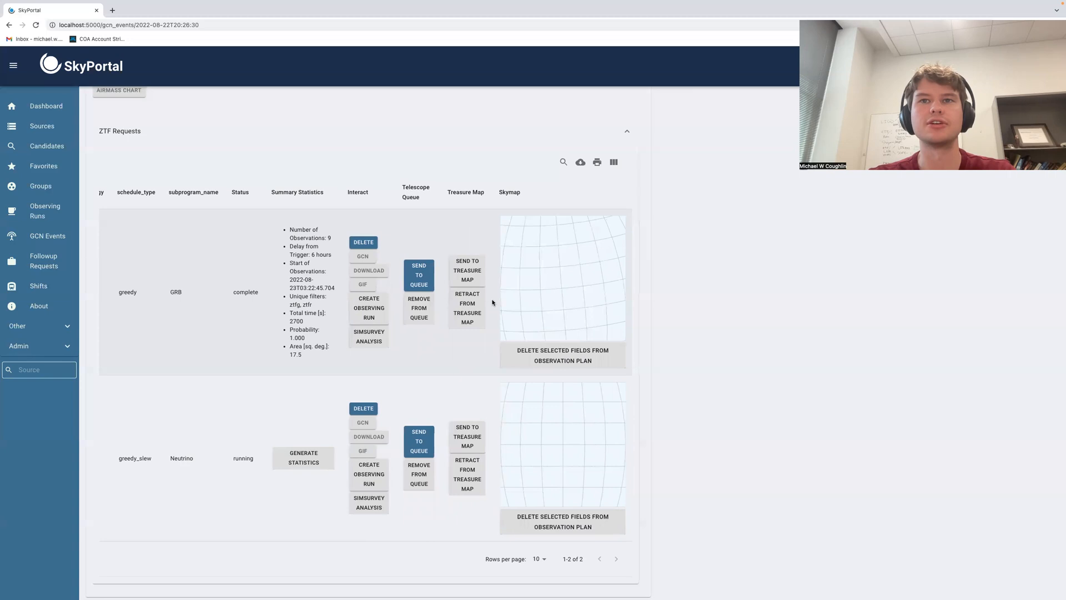
{"action": "scroll", "coordinate": [597, 292], "scroll_direction": "down", "scroll_amount": 5}
{"action": "left_click_drag", "start_coordinate": [596, 292], "coordinate": [562, 275]}
{"action": "scroll", "coordinate": [561, 276], "scroll_direction": "up", "scroll_amount": 8}
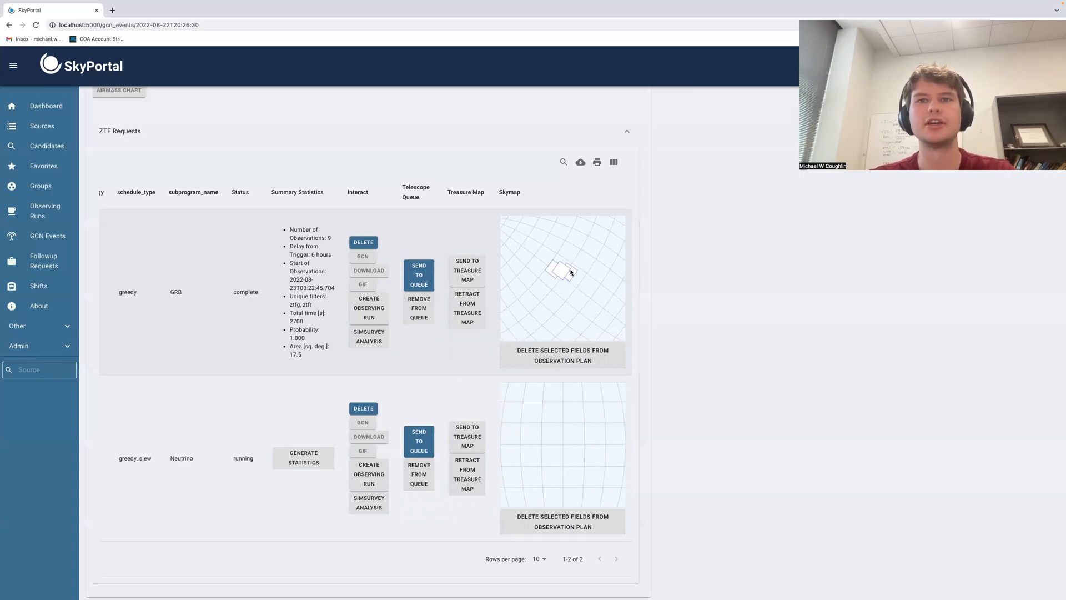
{"action": "scroll", "coordinate": [571, 272], "scroll_direction": "up", "scroll_amount": 1}
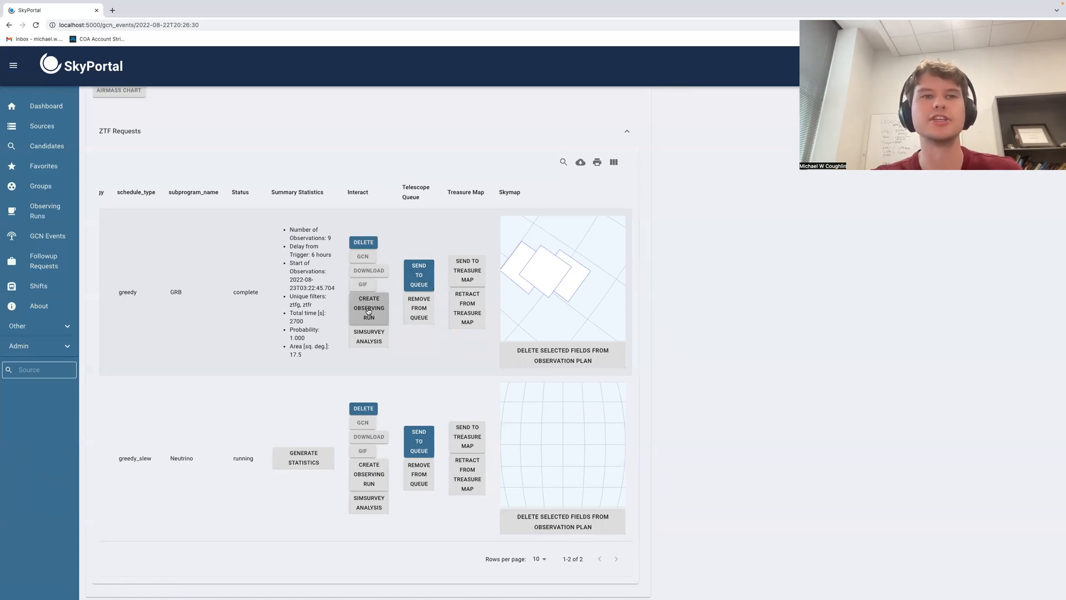
- Open the SimSurvey analysis for the completed GRB request, keeping localization 273.48340_22.16480_0.52109 and instrument Palomar 1.2m / ZTF, and review its simulation settings
{"action": "left_click", "coordinate": [365, 340]}
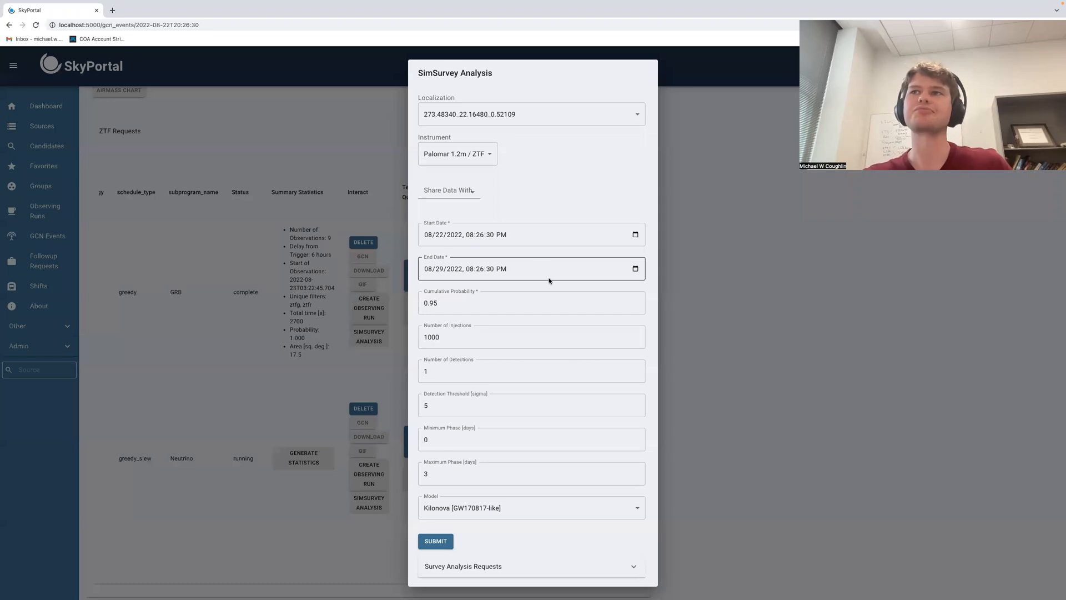
{"action": "left_click", "coordinate": [525, 114]}
{"action": "left_click", "coordinate": [509, 118]}
{"action": "left_click", "coordinate": [509, 118]}
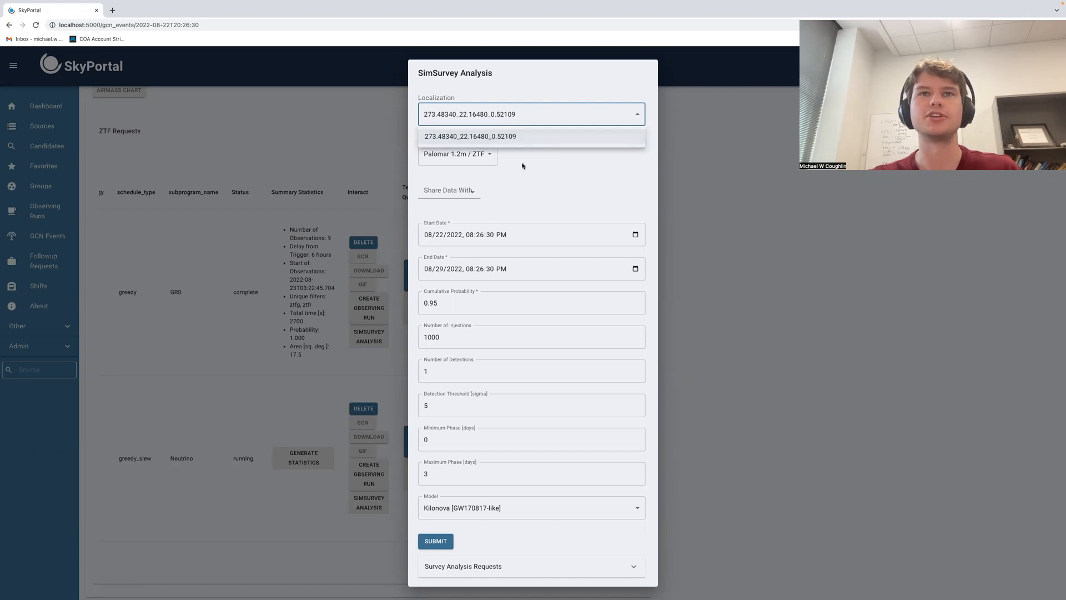
{"action": "left_click", "coordinate": [508, 139]}
{"action": "left_click", "coordinate": [466, 158]}
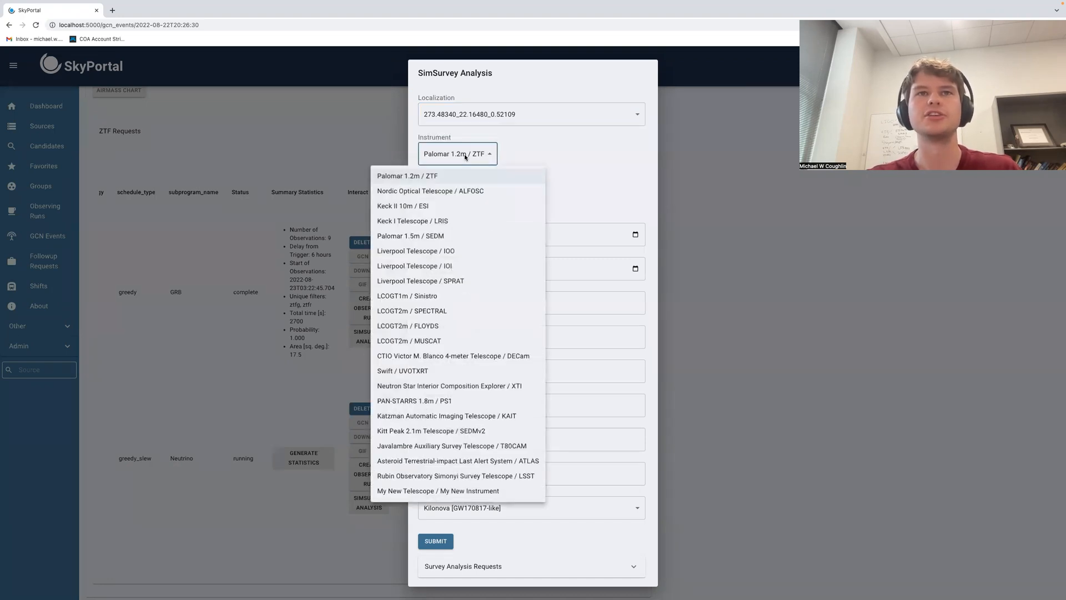
{"action": "left_click", "coordinate": [503, 155]}
{"action": "scroll", "coordinate": [504, 159], "scroll_direction": "down", "scroll_amount": 3}
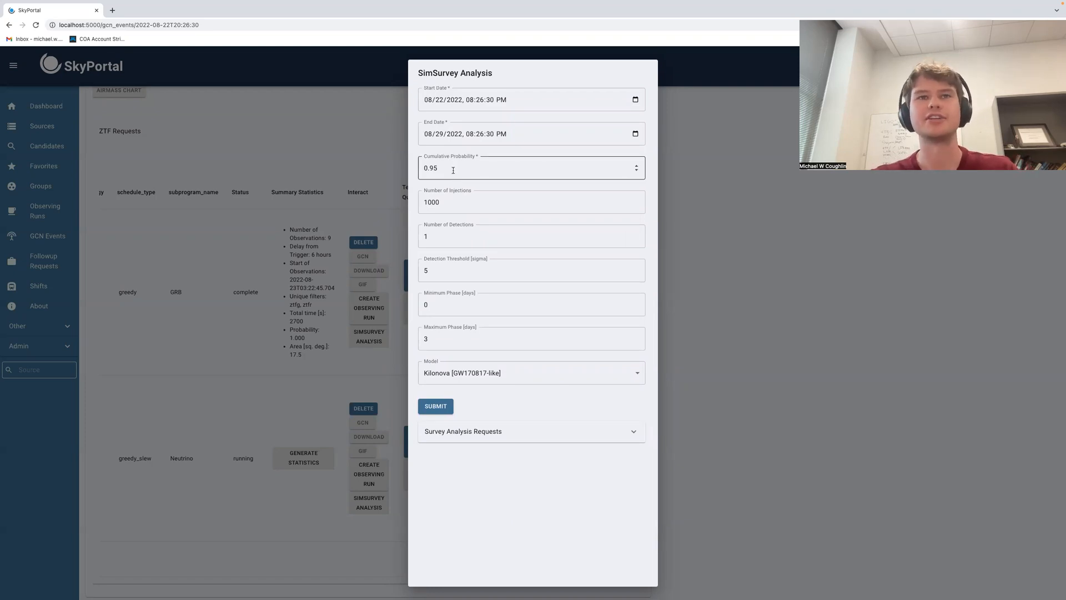
{"action": "scroll", "coordinate": [453, 167], "scroll_direction": "down", "scroll_amount": 2}
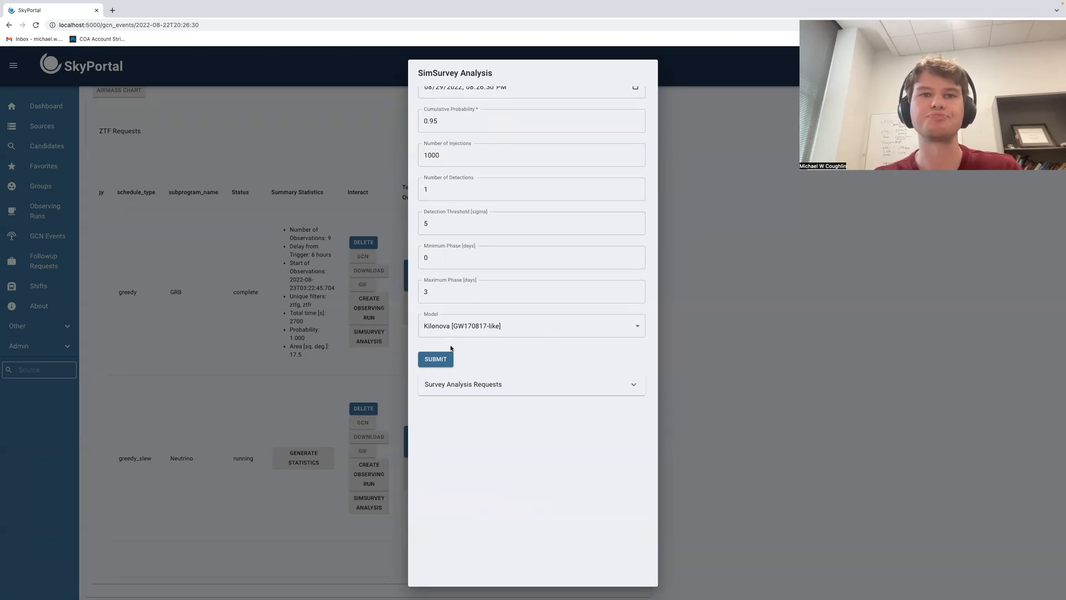
- Try the GRB Afterglow model, switch to the Linear model, and submit the SimSurvey analysis
{"action": "left_click", "coordinate": [460, 330]}
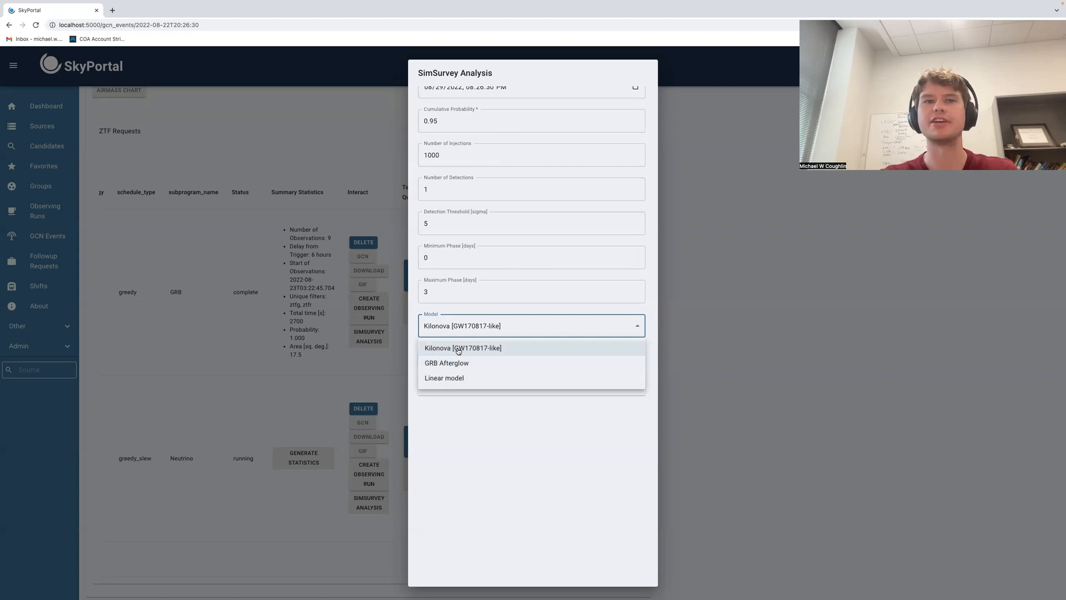
{"action": "left_click", "coordinate": [452, 364]}
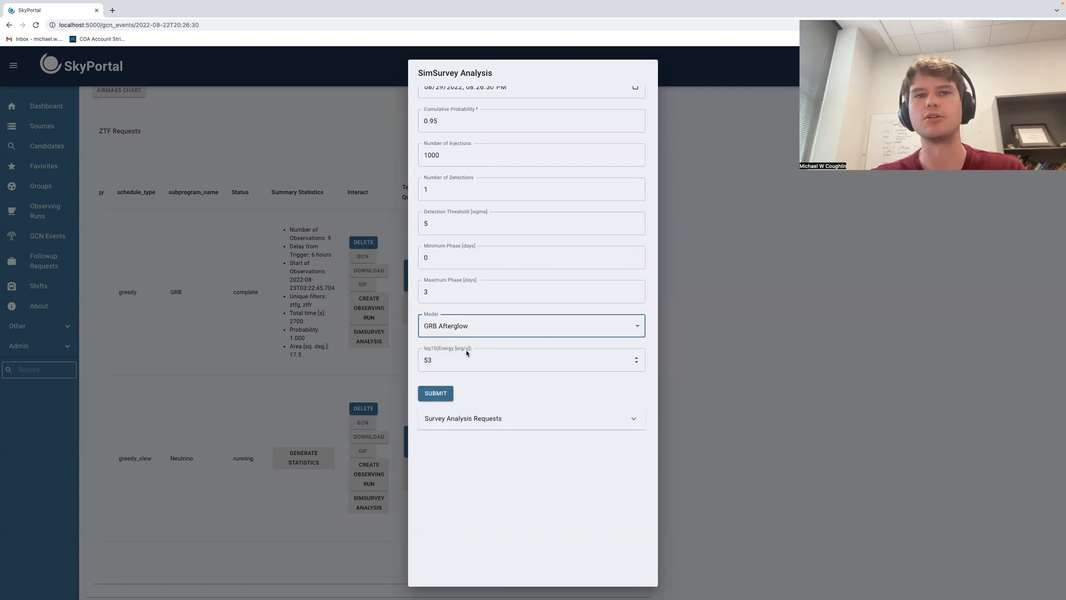
{"action": "left_click", "coordinate": [463, 330]}
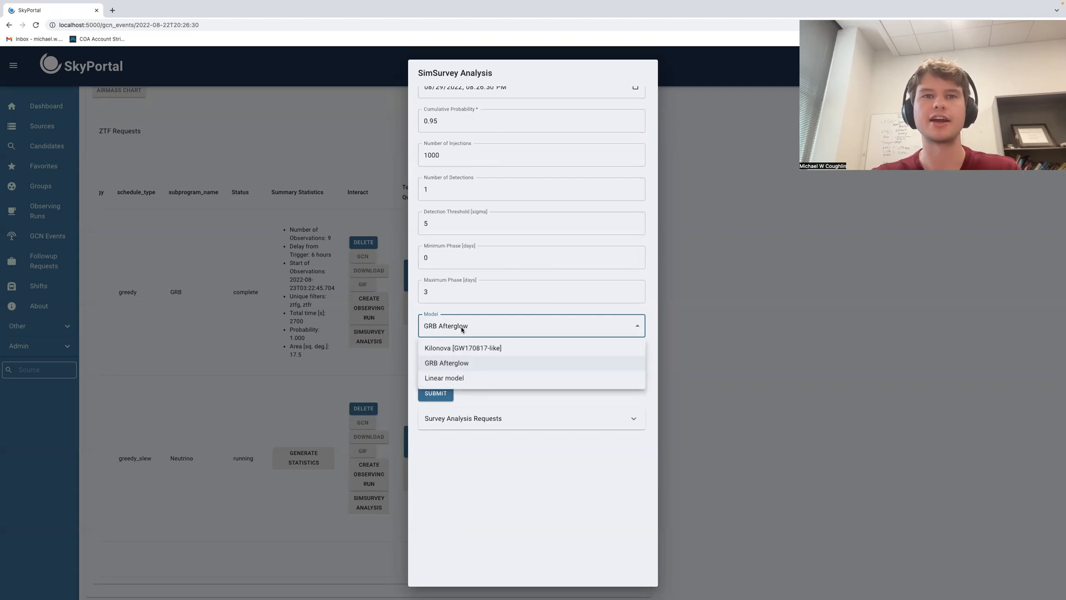
{"action": "left_click", "coordinate": [453, 376]}
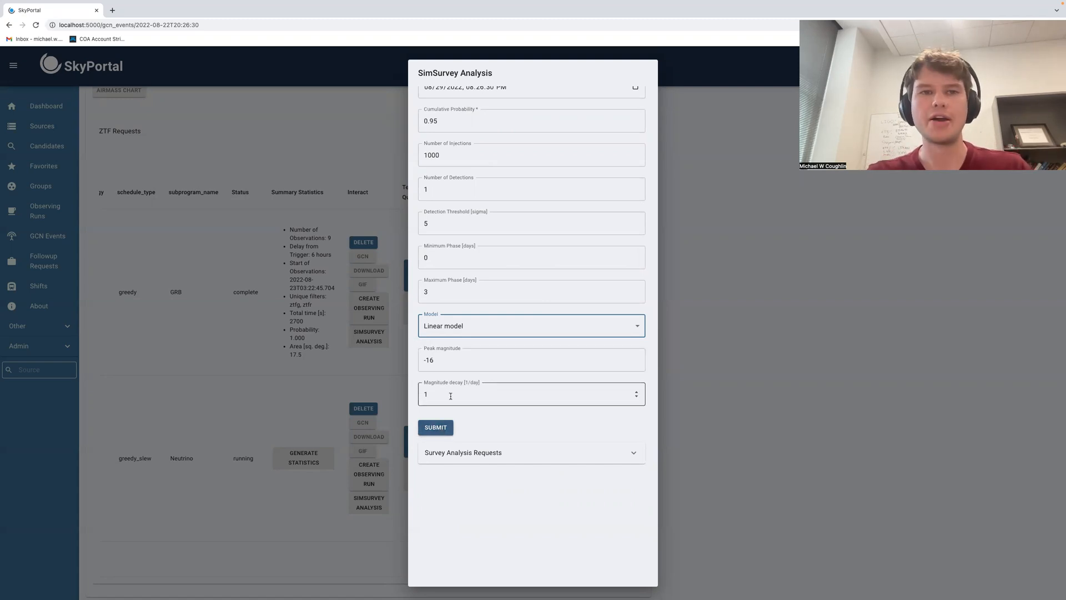
{"action": "left_click", "coordinate": [440, 428]}
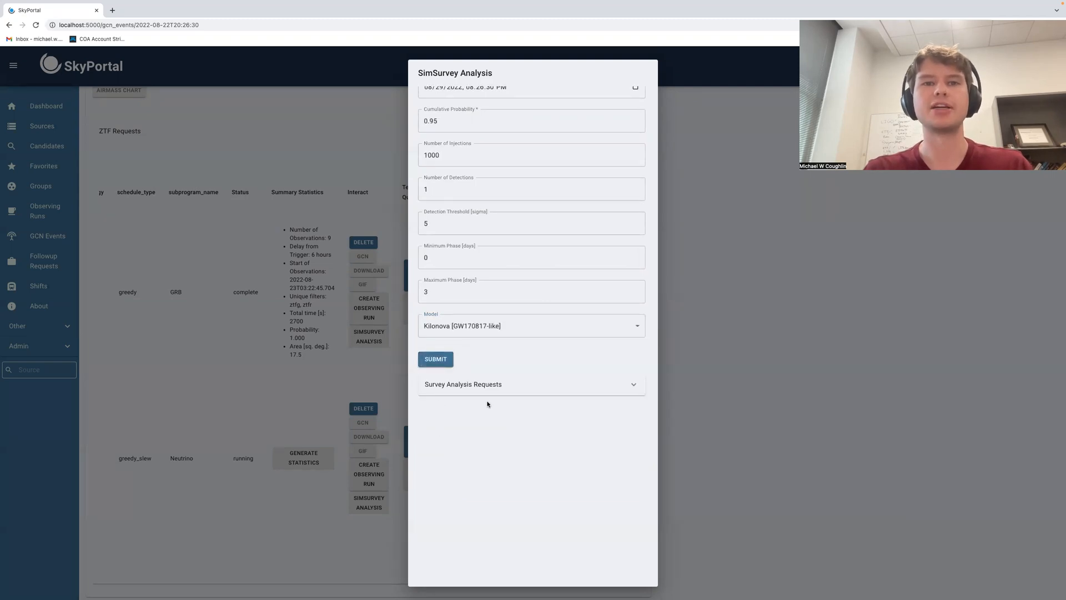
- Expand the Survey Analysis Requests, examine each model's status, payload, detection numbers and efficiency, and close the SimSurvey dialog
{"action": "left_click", "coordinate": [482, 386]}
{"action": "scroll", "coordinate": [491, 377], "scroll_direction": "down", "scroll_amount": 1}
{"action": "scroll", "coordinate": [491, 377], "scroll_direction": "down", "scroll_amount": 1}
{"action": "scroll", "coordinate": [503, 428], "scroll_direction": "up", "scroll_amount": 1}
{"action": "scroll", "coordinate": [504, 428], "scroll_direction": "down", "scroll_amount": 1}
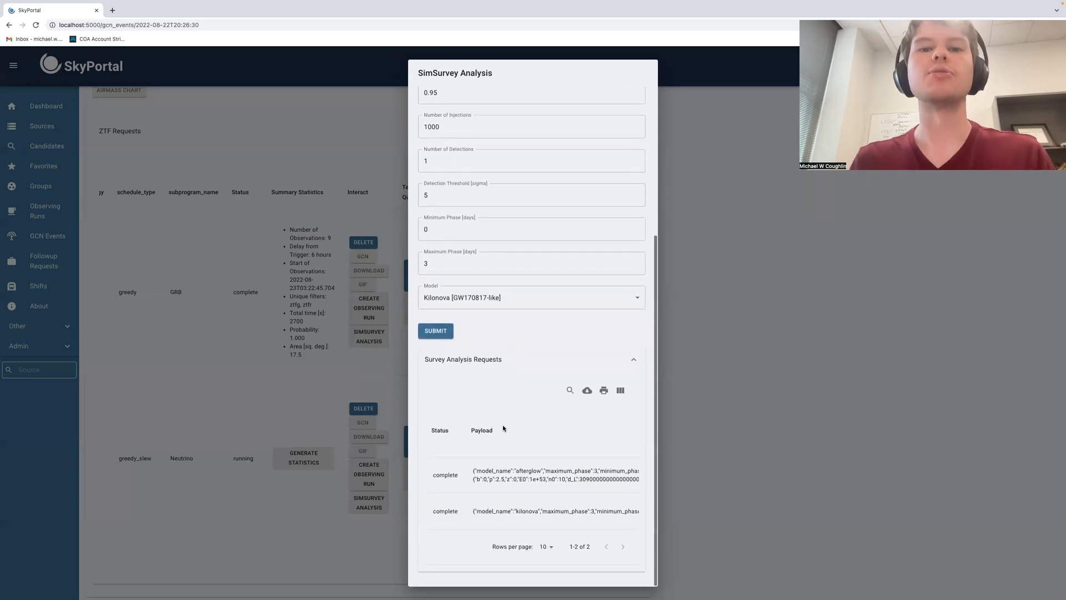
{"action": "scroll", "coordinate": [509, 481], "scroll_direction": "right", "scroll_amount": 3}
{"action": "scroll", "coordinate": [509, 480], "scroll_direction": "left", "scroll_amount": 3}
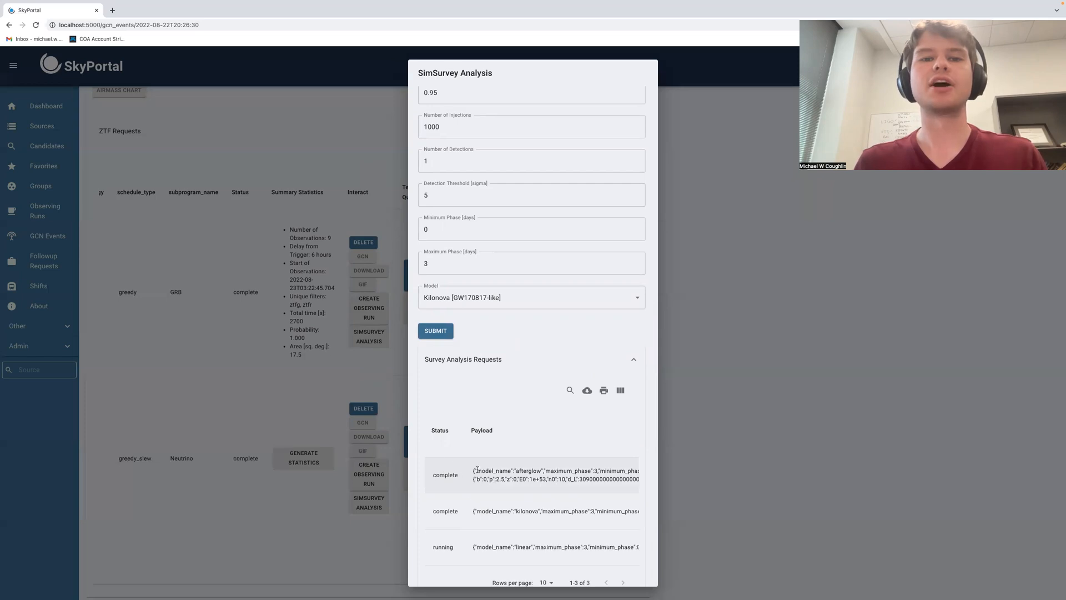
{"action": "scroll", "coordinate": [477, 470], "scroll_direction": "right", "scroll_amount": 5}
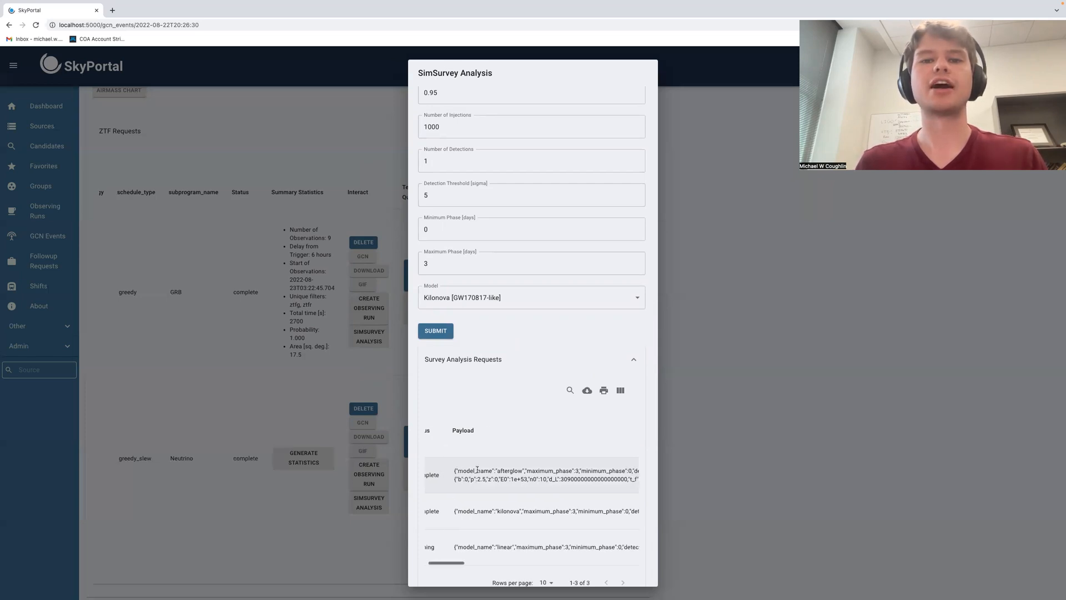
{"action": "scroll", "coordinate": [477, 470], "scroll_direction": "right", "scroll_amount": 10}
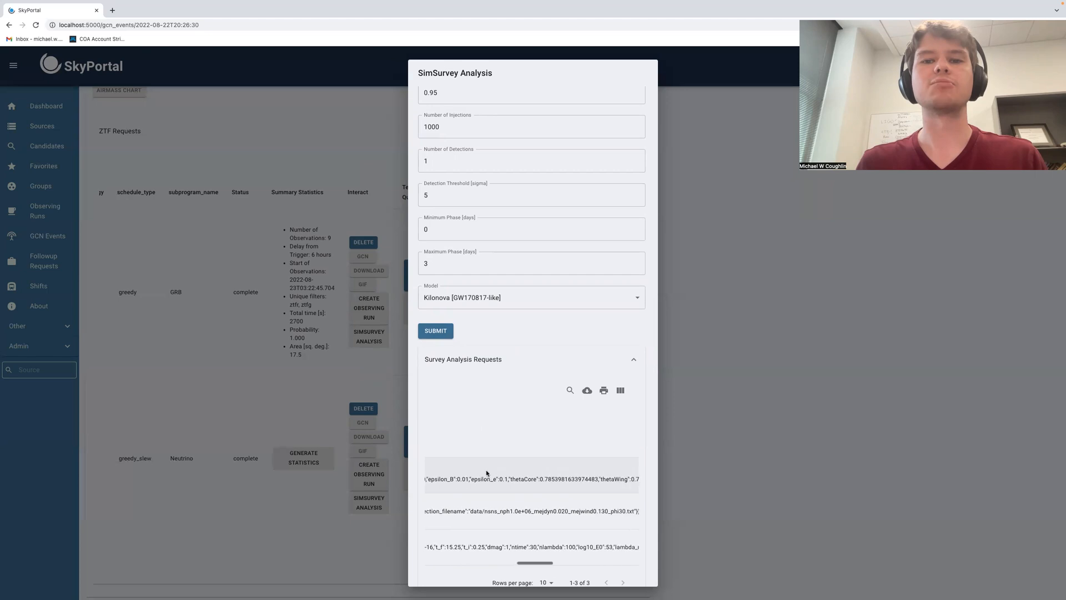
{"action": "scroll", "coordinate": [498, 473], "scroll_direction": "right", "scroll_amount": 3}
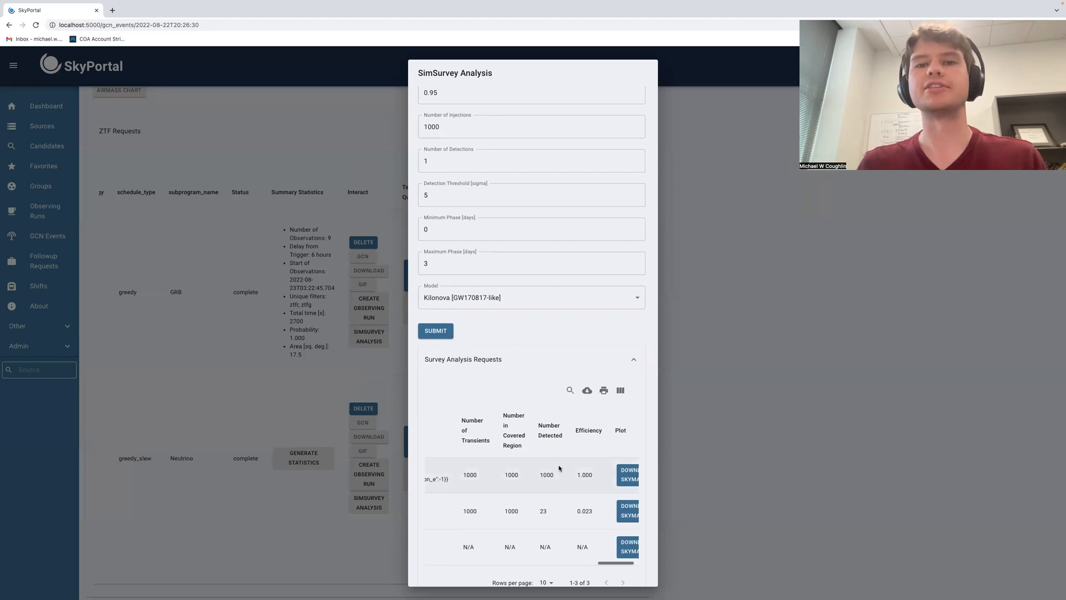
{"action": "scroll", "coordinate": [555, 477], "scroll_direction": "right", "scroll_amount": 2}
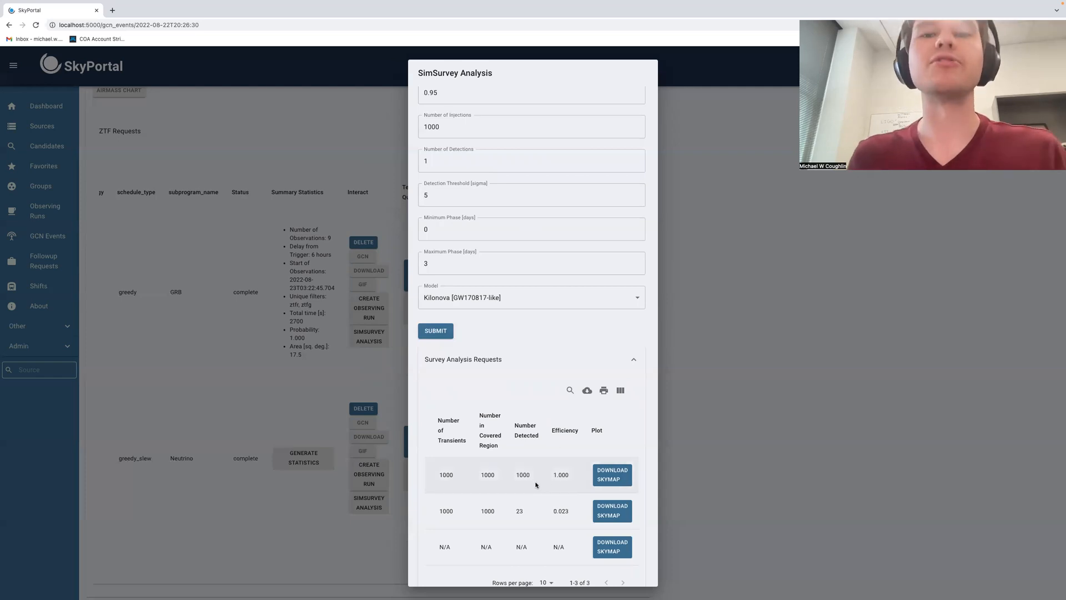
{"action": "scroll", "coordinate": [533, 483], "scroll_direction": "left", "scroll_amount": 5}
{"action": "scroll", "coordinate": [527, 477], "scroll_direction": "right", "scroll_amount": 5}
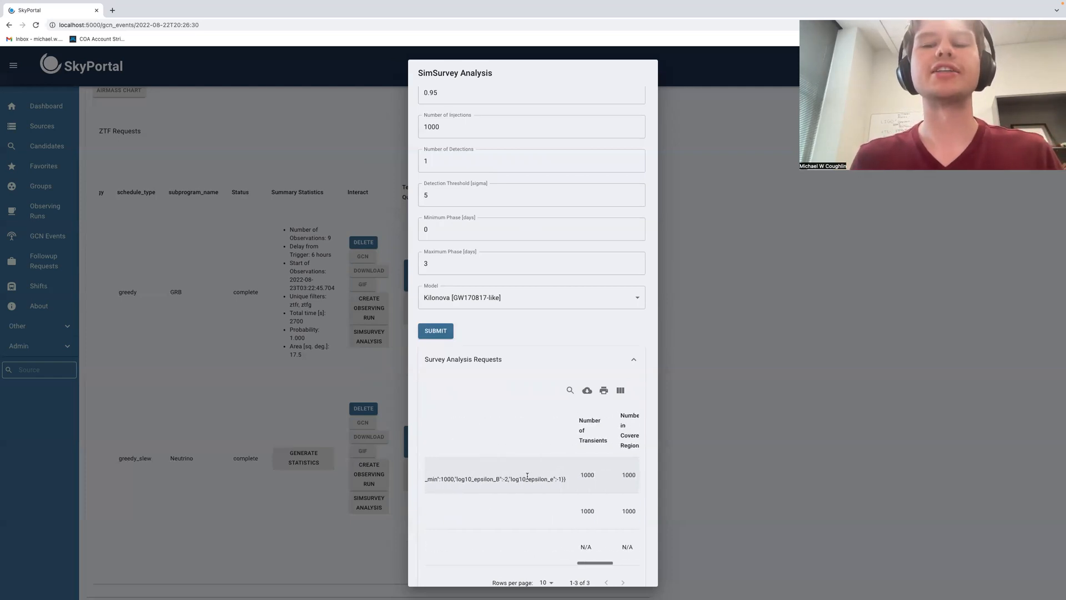
{"action": "scroll", "coordinate": [526, 476], "scroll_direction": "down", "scroll_amount": 2}
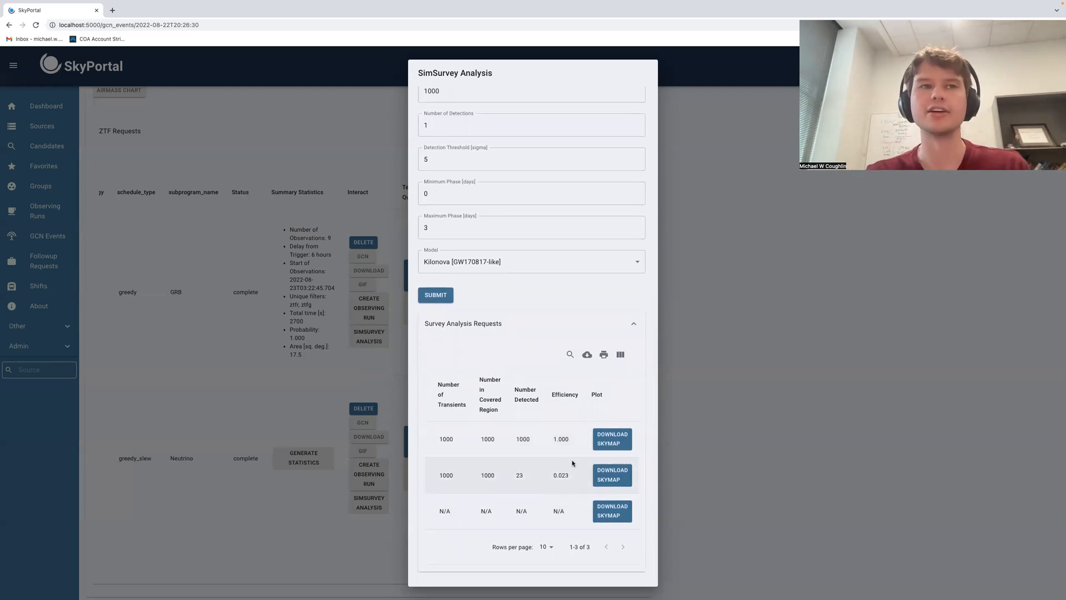
{"action": "left_click", "coordinate": [727, 362]}
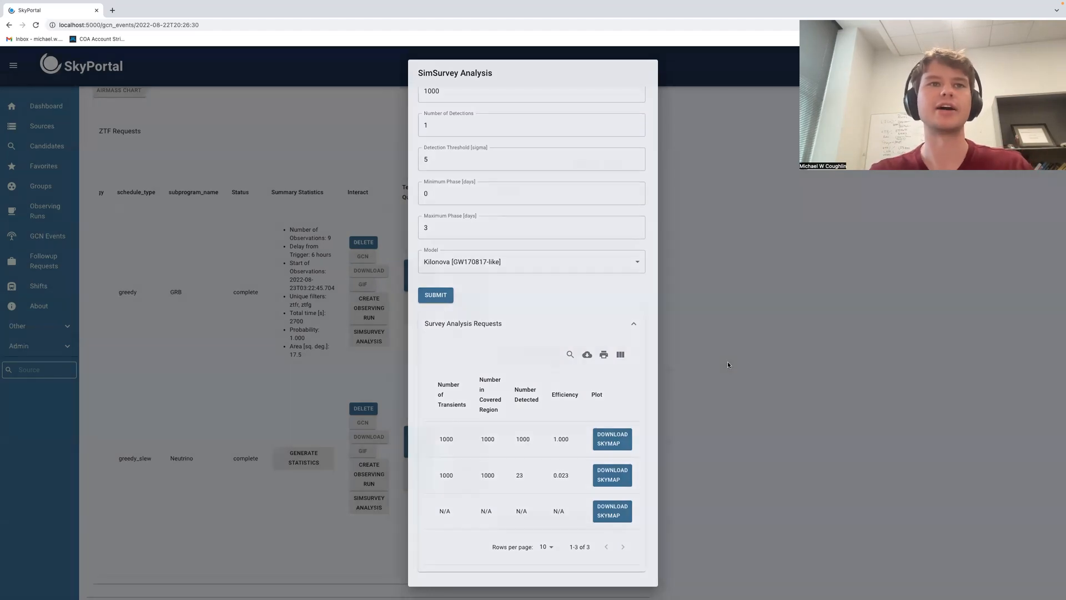
{"action": "scroll", "coordinate": [413, 392], "scroll_direction": "left", "scroll_amount": 10}
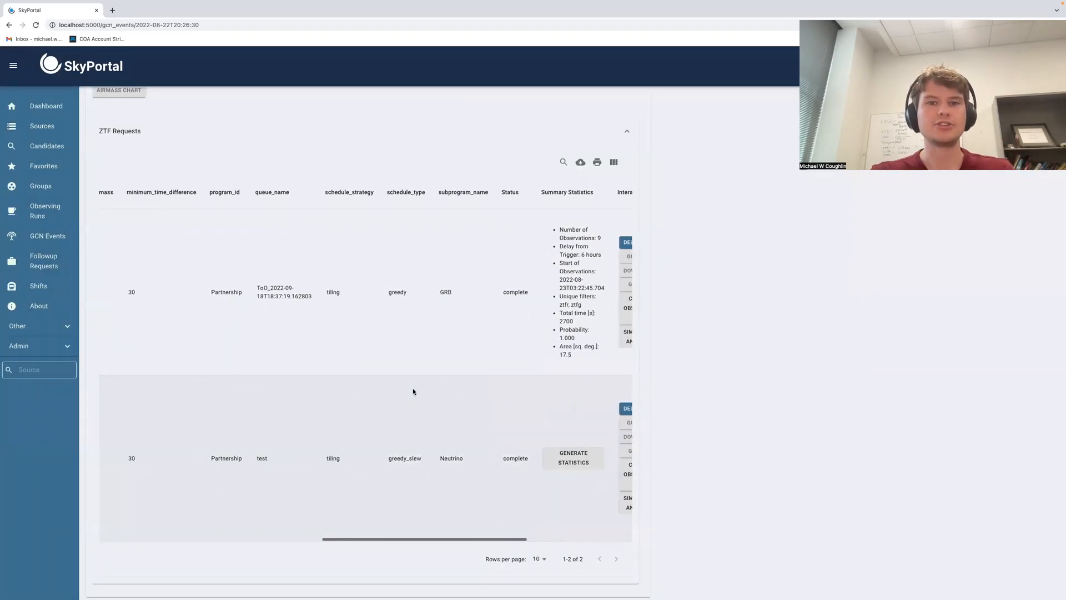
{"action": "scroll", "coordinate": [413, 392], "scroll_direction": "up", "scroll_amount": 15}
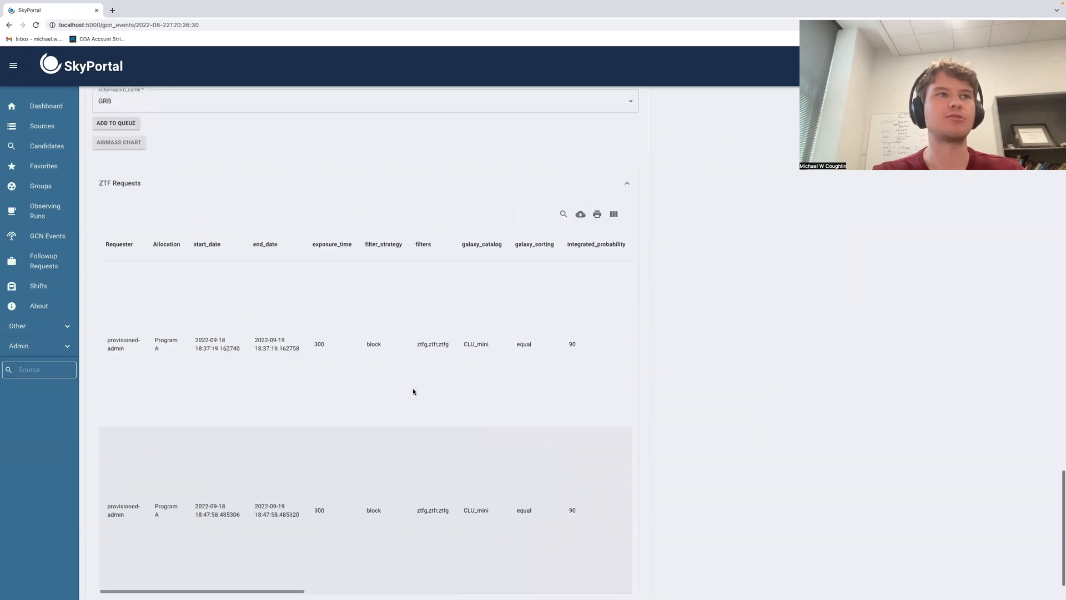
{"action": "scroll", "coordinate": [414, 400], "scroll_direction": "up", "scroll_amount": 3}
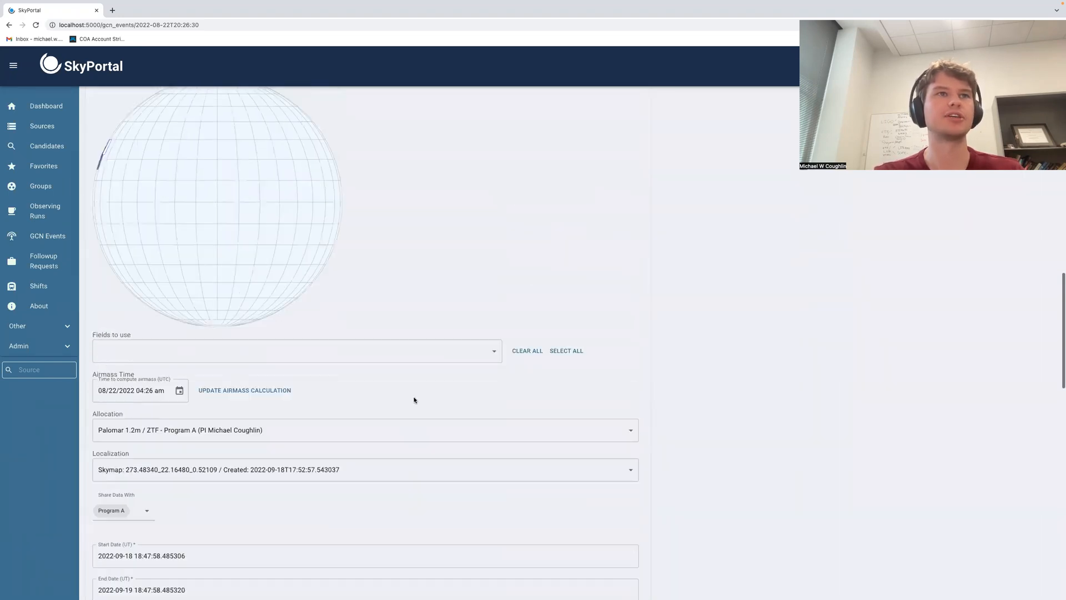
{"action": "scroll", "coordinate": [271, 207], "scroll_direction": "up", "scroll_amount": 3}
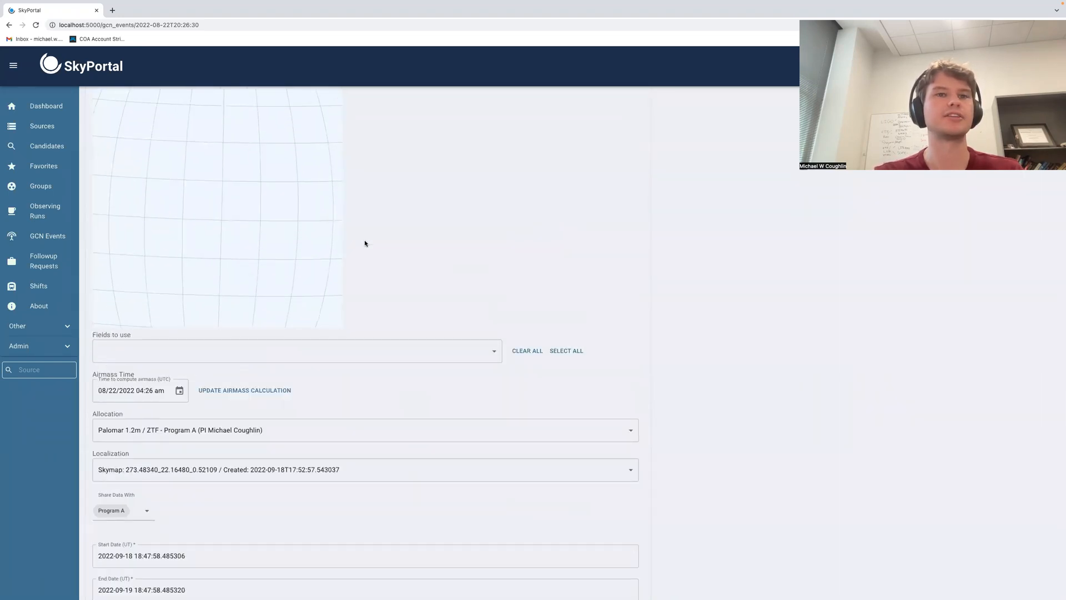
{"action": "scroll", "coordinate": [381, 402], "scroll_direction": "down", "scroll_amount": 15}
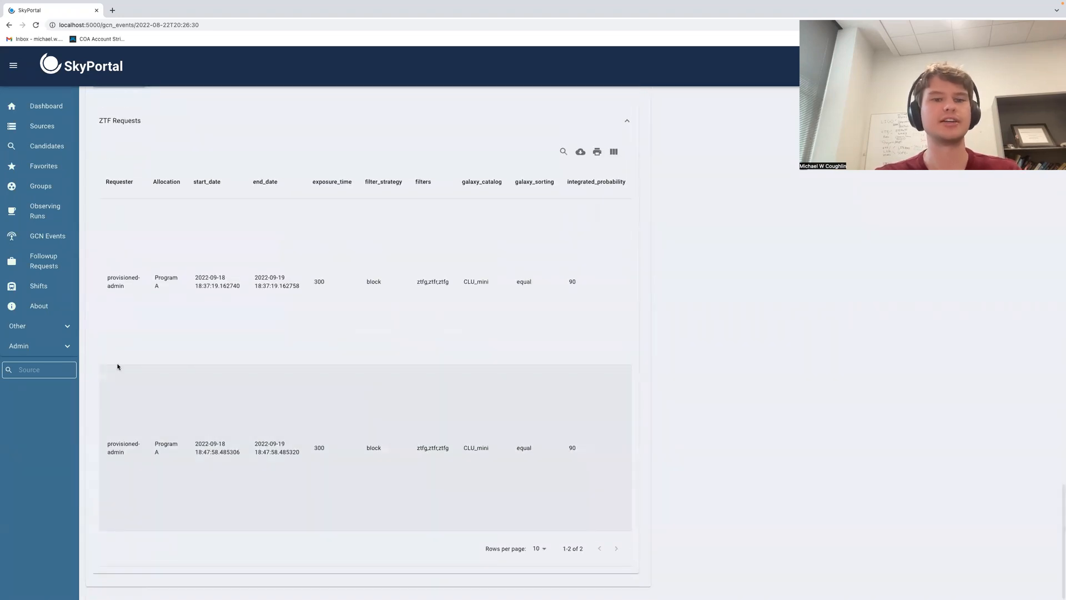